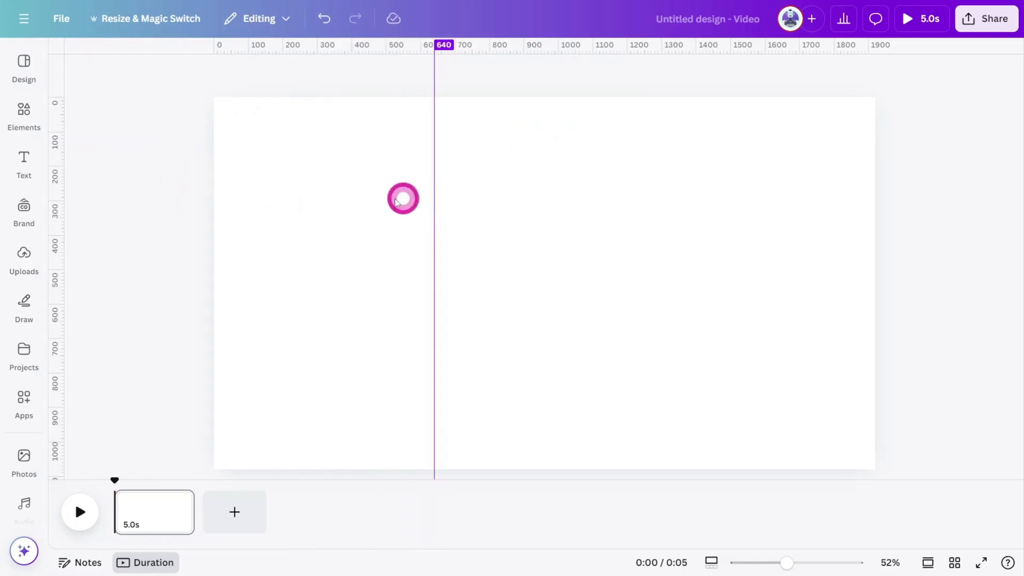
Add a second vertical guide at about two thirds of the page width and insert a square shape coloured black.
{"action": "left_click_drag", "start_coordinate": [64, 197], "coordinate": [645, 210]}
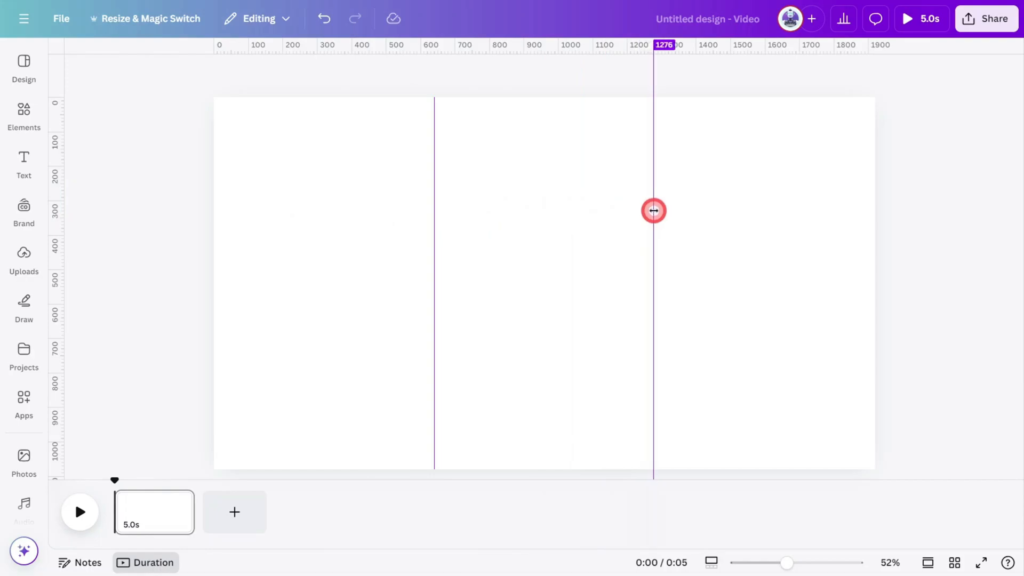
{"action": "left_click", "coordinate": [605, 224]}
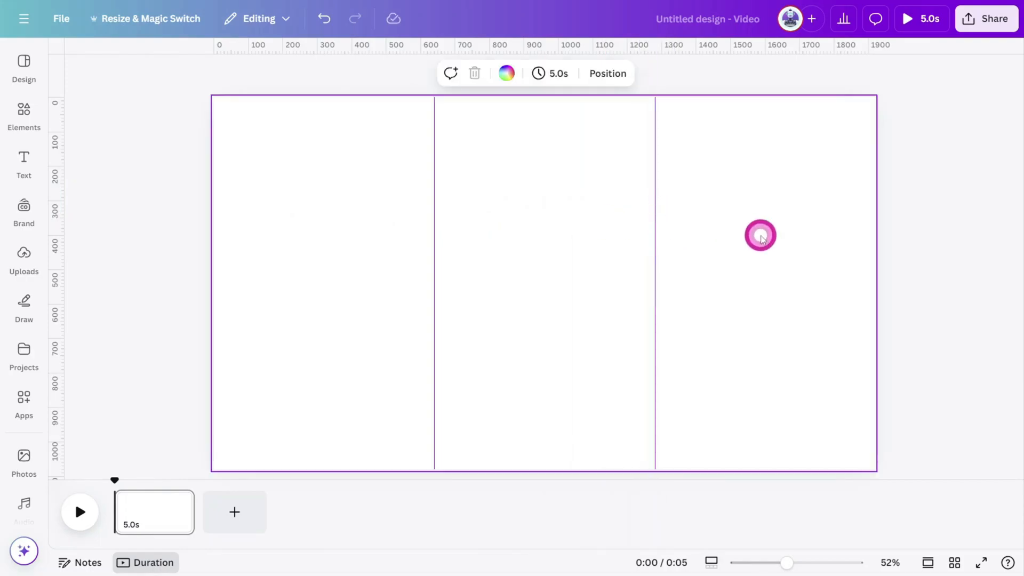
{"action": "key", "text": "r"}
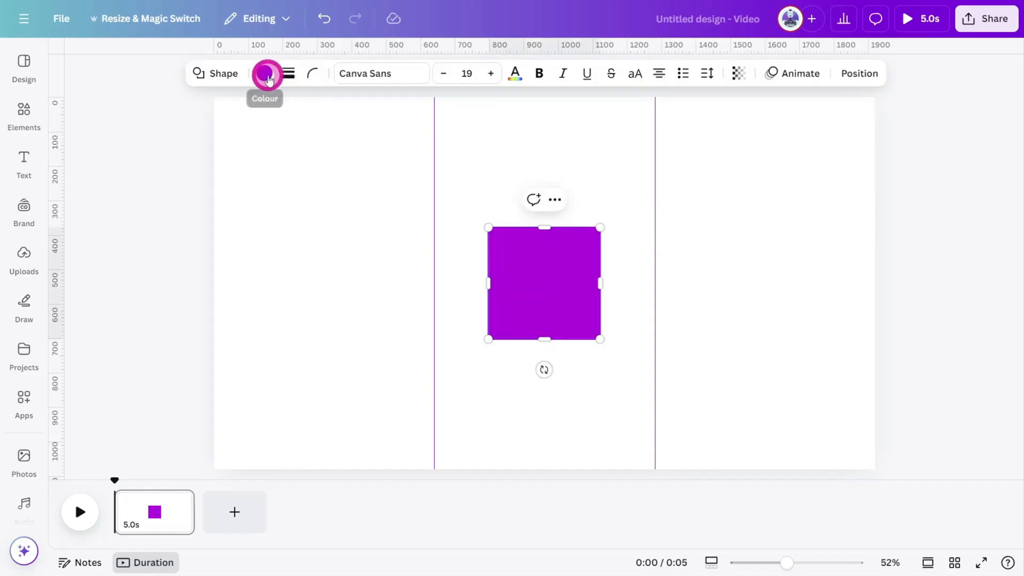
{"action": "left_click", "coordinate": [265, 75]}
{"action": "left_click", "coordinate": [75, 345]}
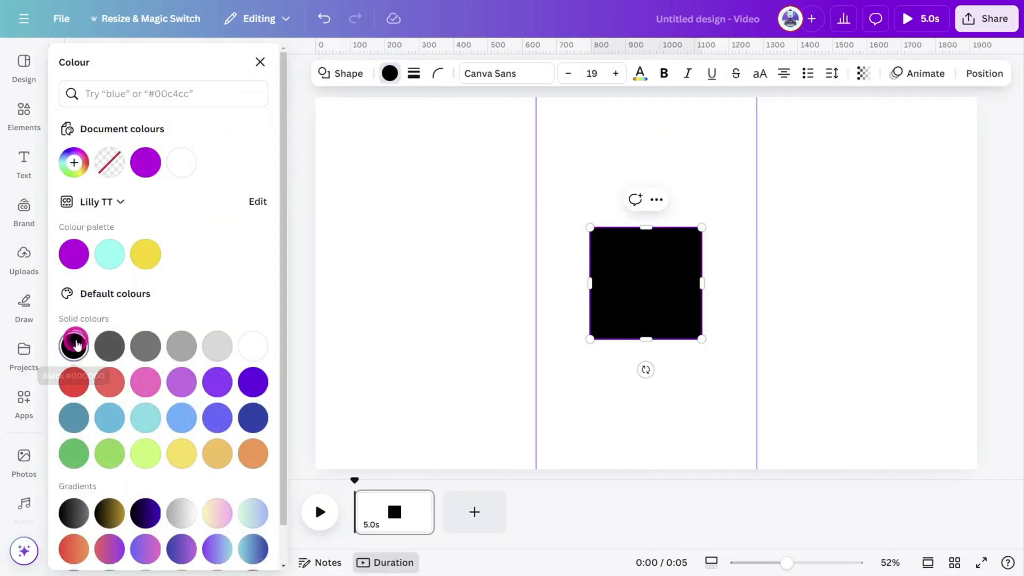
Resize the black square to fill the left third of the page and place a copy filling the right third.
{"action": "left_click_drag", "start_coordinate": [633, 276], "coordinate": [359, 145]}
{"action": "left_click_drag", "start_coordinate": [423, 209], "coordinate": [531, 469]}
{"action": "left_click_drag", "start_coordinate": [455, 372], "coordinate": [887, 326]}
Search elements for CIRCLE SHADOW and place the blurred black circle graphic at the lower inner edge of the right panel.
{"action": "left_click", "coordinate": [24, 115]}
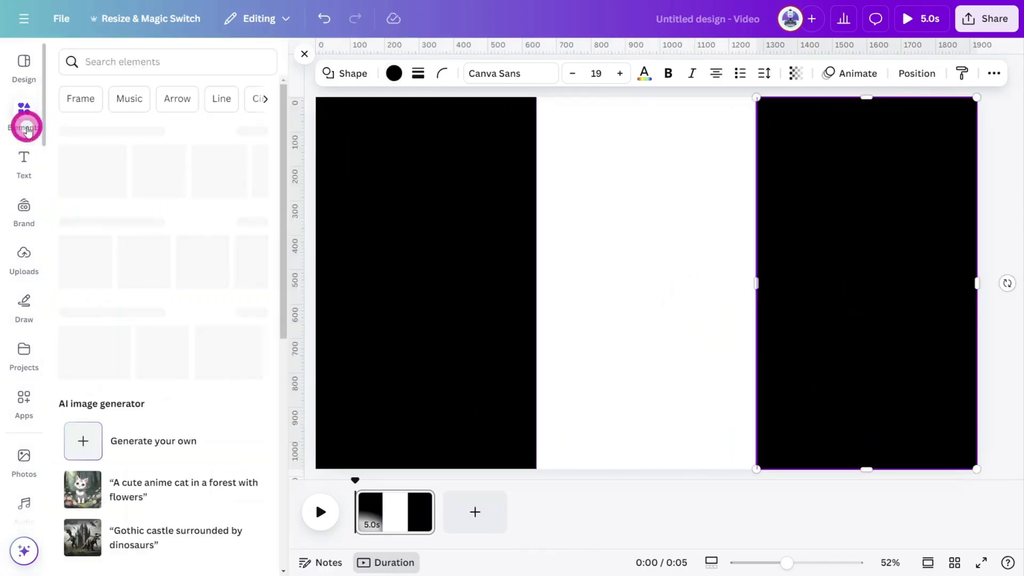
{"action": "left_click", "coordinate": [108, 62]}
{"action": "type", "text": "CIRCLE SHADOW"}
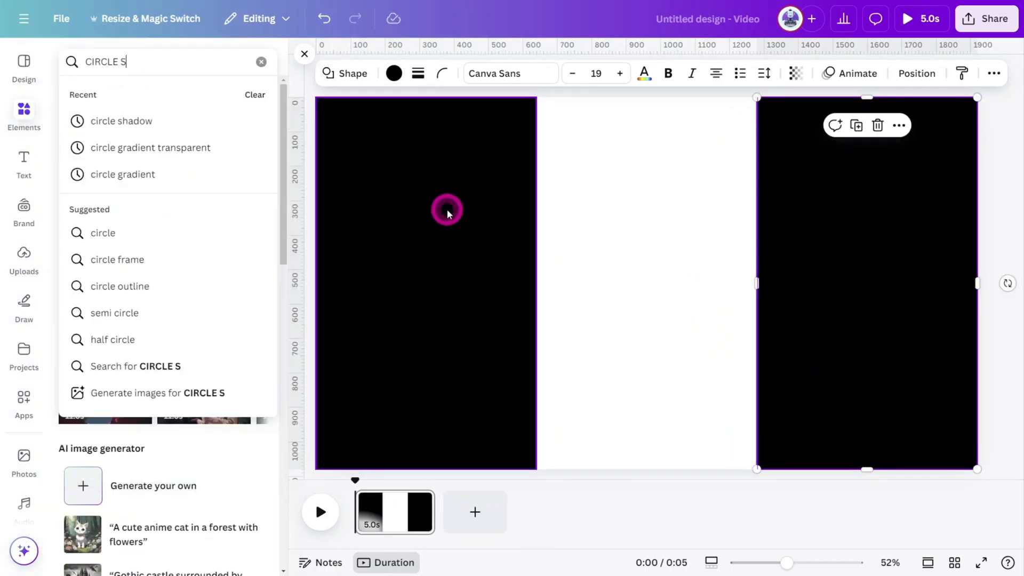
{"action": "key", "text": "Return"}
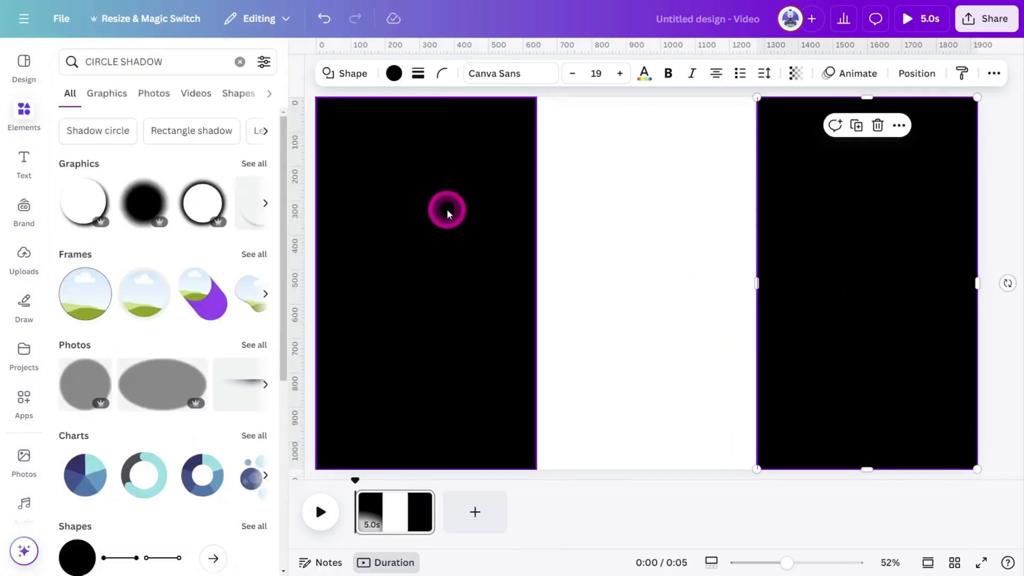
{"action": "left_click", "coordinate": [155, 213]}
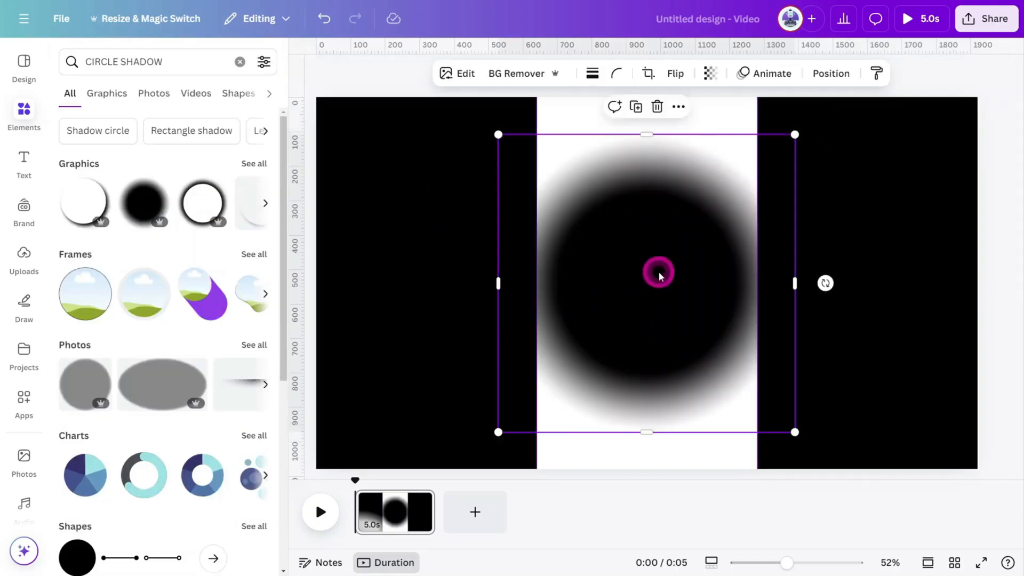
{"action": "left_click_drag", "start_coordinate": [660, 275], "coordinate": [857, 392]}
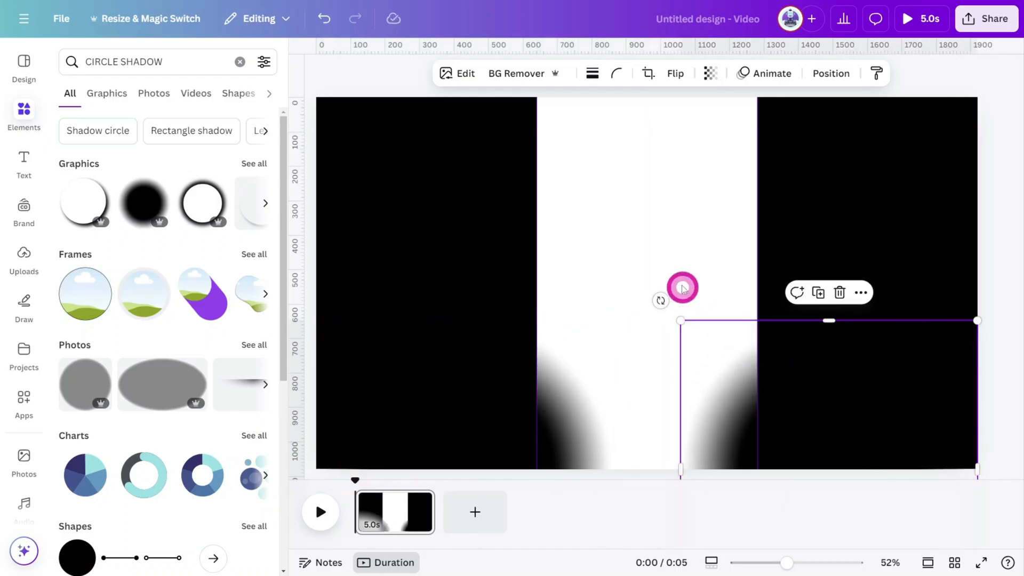
Select both black panels and their circle shadows and group them together.
{"action": "left_click_drag", "start_coordinate": [329, 77], "coordinate": [944, 424]}
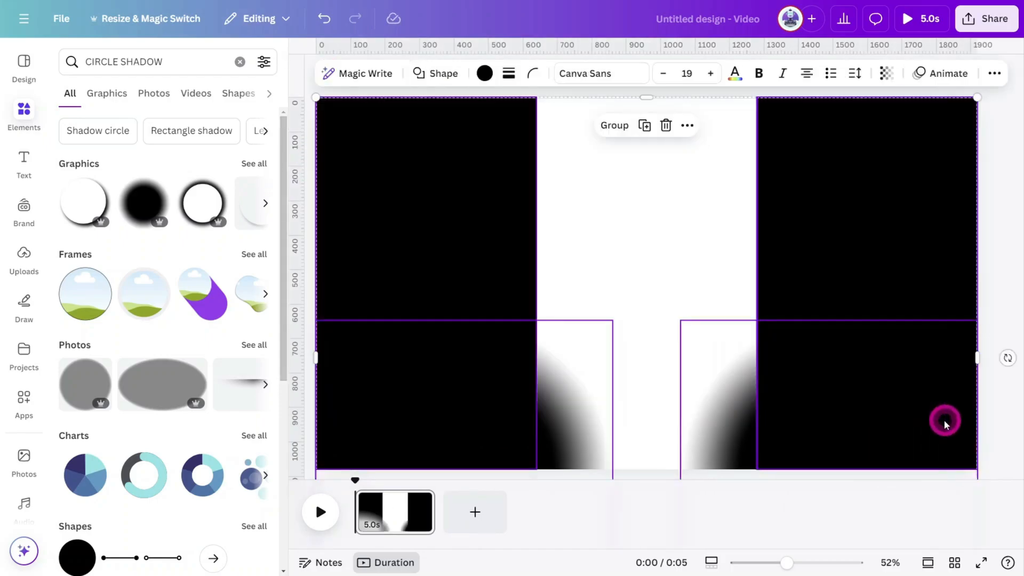
{"action": "left_click", "coordinate": [612, 128]}
Add a new page and insert a ruler graphic found by searching elements for RULER MEASUREMENT.
{"action": "left_click", "coordinate": [475, 511]}
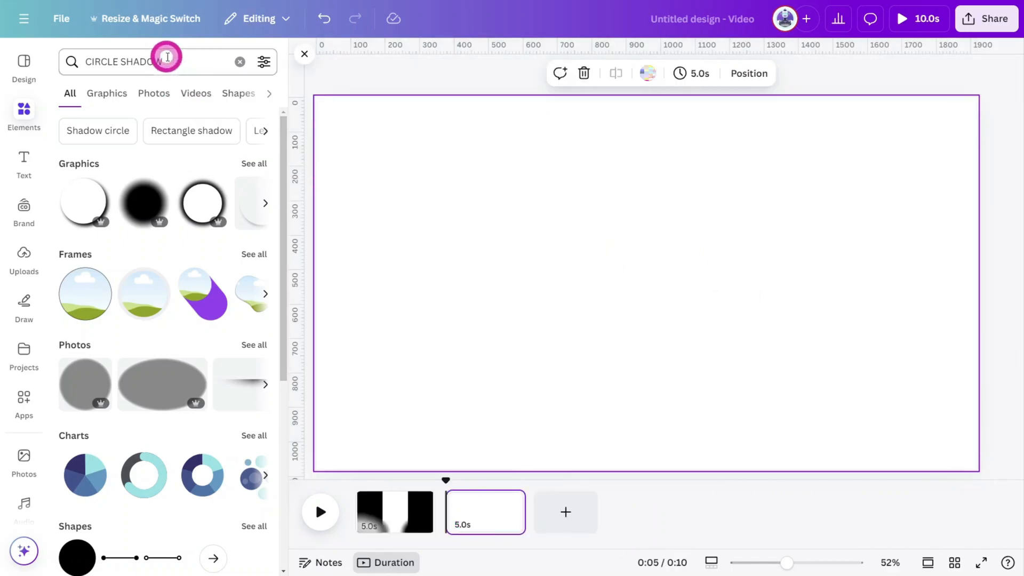
{"action": "left_click", "coordinate": [168, 57]}
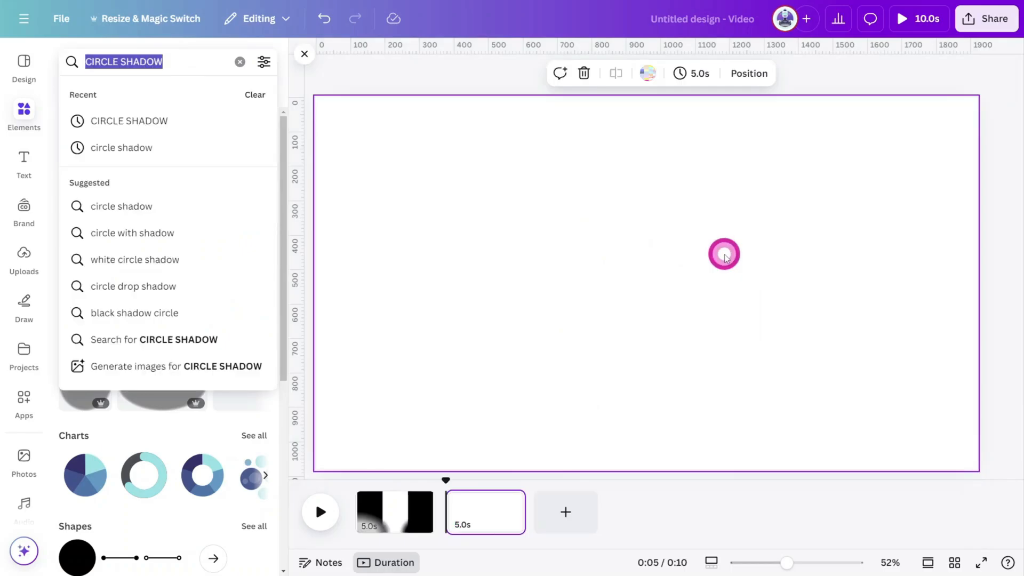
{"action": "type", "text": "RULER MEASUREMENT"}
{"action": "key", "text": "Return"}
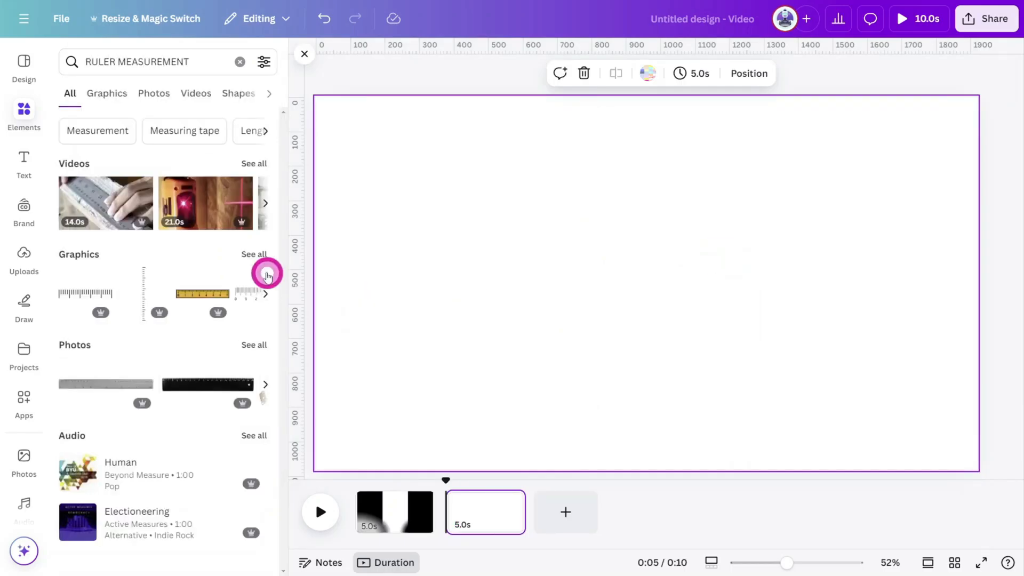
{"action": "left_click", "coordinate": [267, 274]}
{"action": "left_click", "coordinate": [227, 335]}
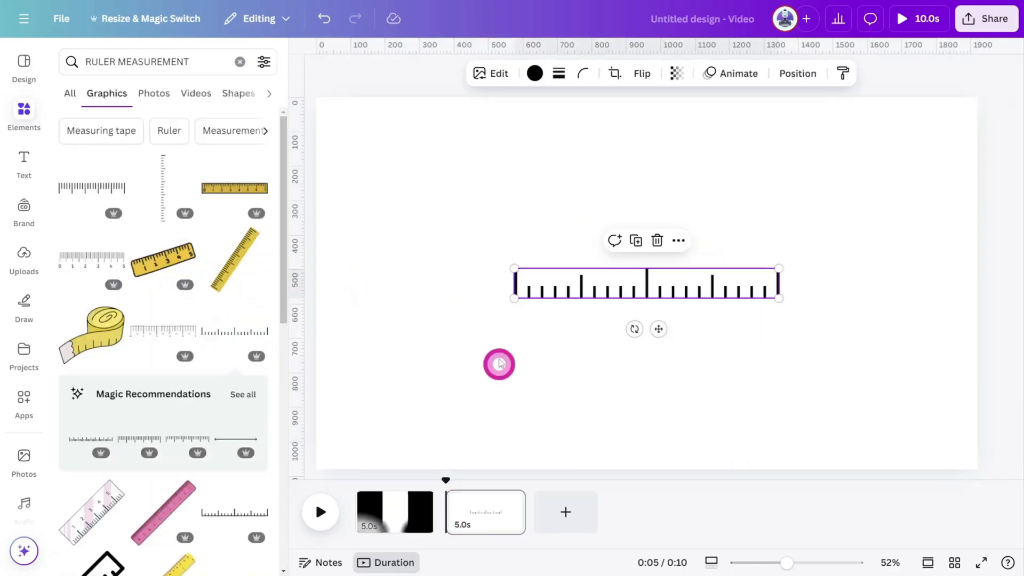
Resize the ruler and move it down to the page's bottom edge.
{"action": "left_click_drag", "start_coordinate": [513, 269], "coordinate": [678, 287]}
{"action": "left_click_drag", "start_coordinate": [746, 300], "coordinate": [885, 466]}
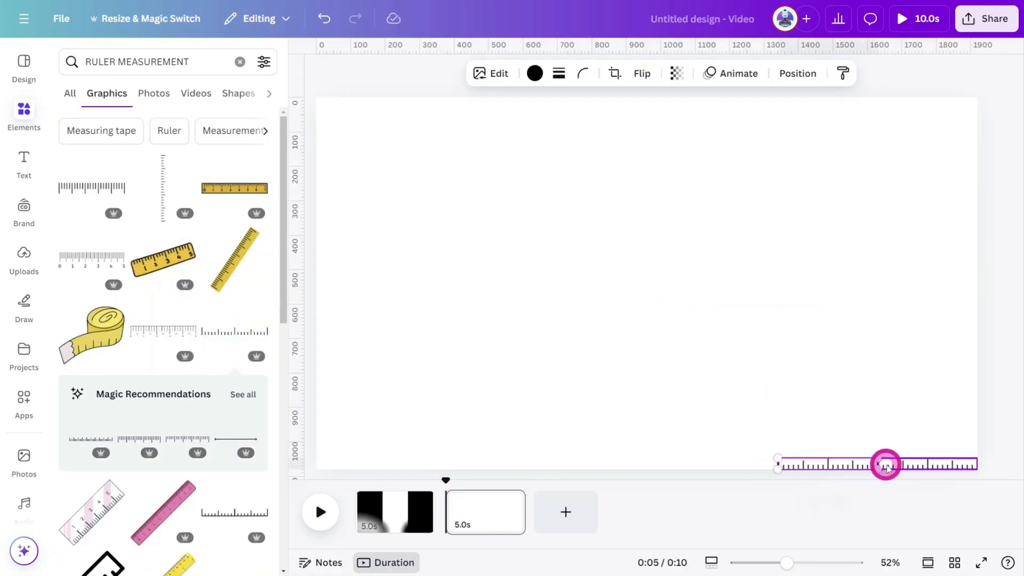
Align the ruler copies end to end along the page's bottom edge.
{"action": "scroll", "coordinate": [896, 458], "scroll_direction": "up", "scroll_amount": 10}
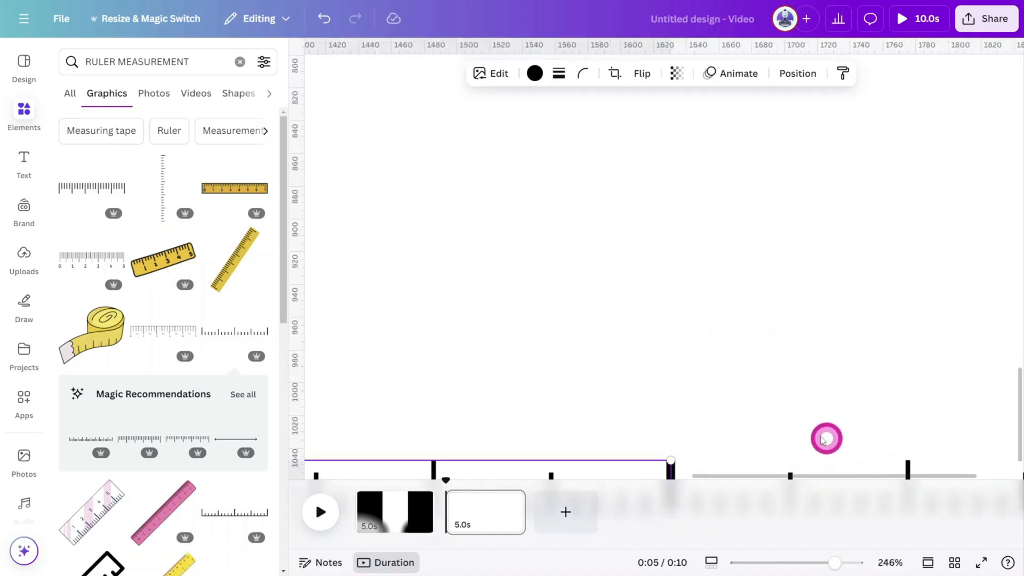
{"action": "scroll", "coordinate": [718, 385], "scroll_direction": "down", "scroll_amount": 1}
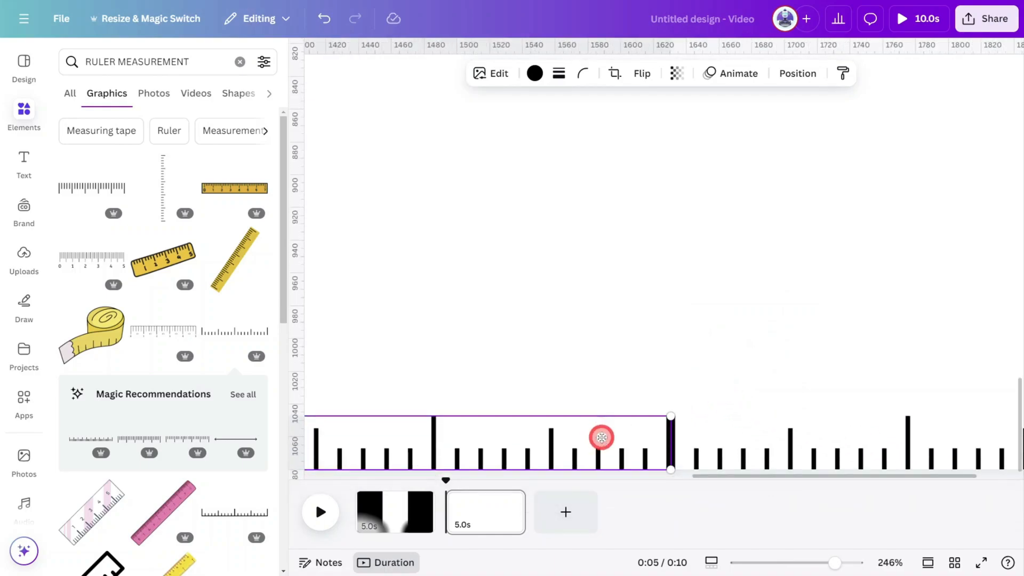
{"action": "left_click_drag", "start_coordinate": [601, 437], "coordinate": [603, 437]}
{"action": "scroll", "coordinate": [582, 377], "scroll_direction": "down", "scroll_amount": 10}
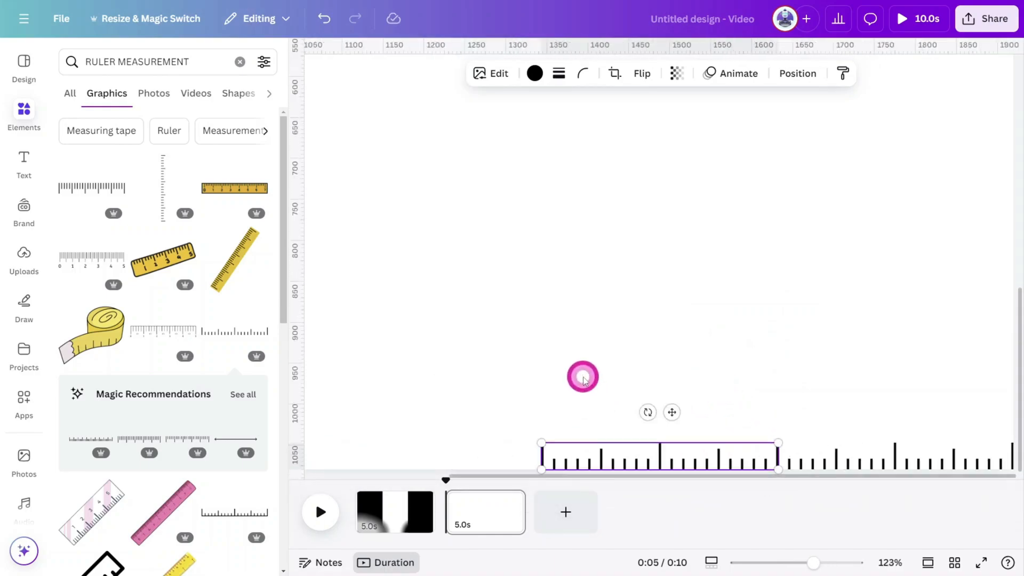
Select the ruler pieces, stretch them across the full page width, and group them.
{"action": "left_click_drag", "start_coordinate": [584, 375], "coordinate": [861, 460]}
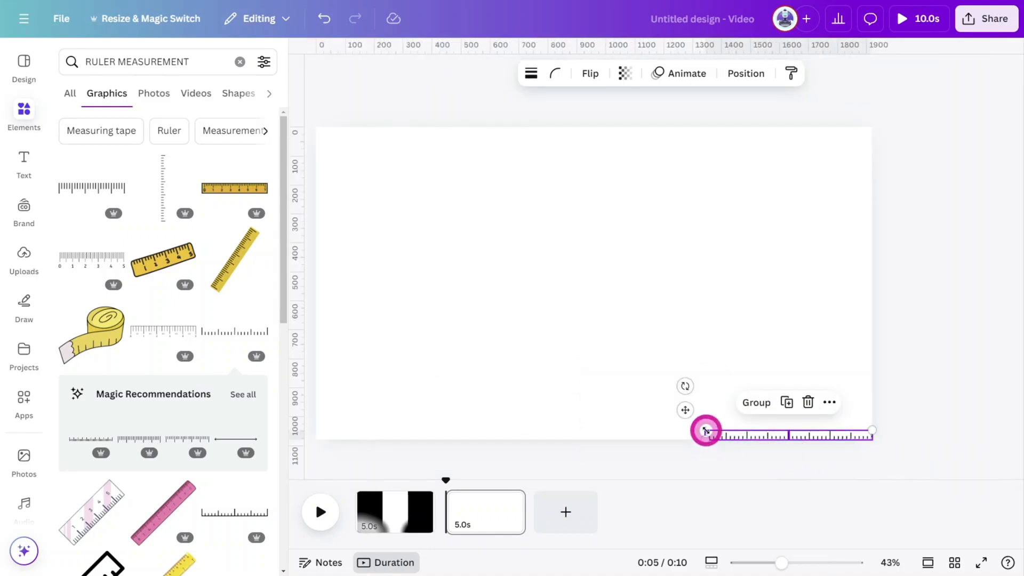
{"action": "left_click_drag", "start_coordinate": [702, 430], "coordinate": [596, 414]}
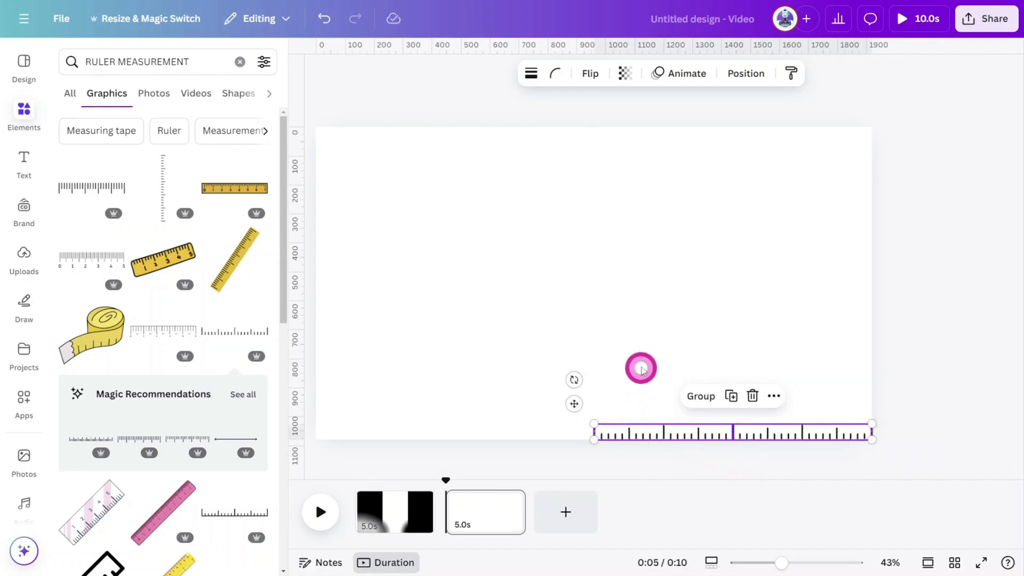
{"action": "left_click_drag", "start_coordinate": [746, 433], "coordinate": [472, 432]}
{"action": "left_click_drag", "start_coordinate": [392, 328], "coordinate": [894, 457]}
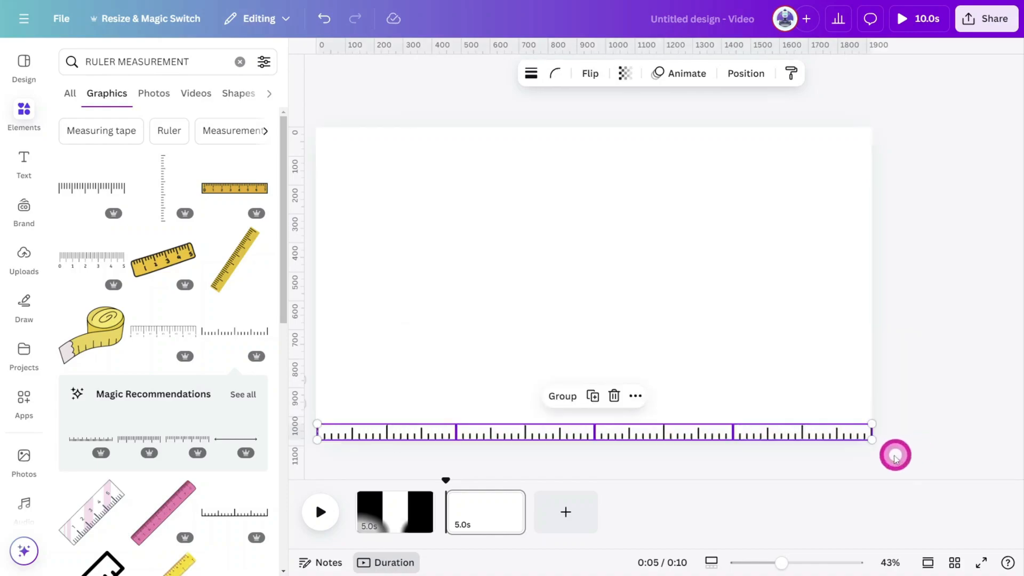
{"action": "left_click", "coordinate": [562, 403]}
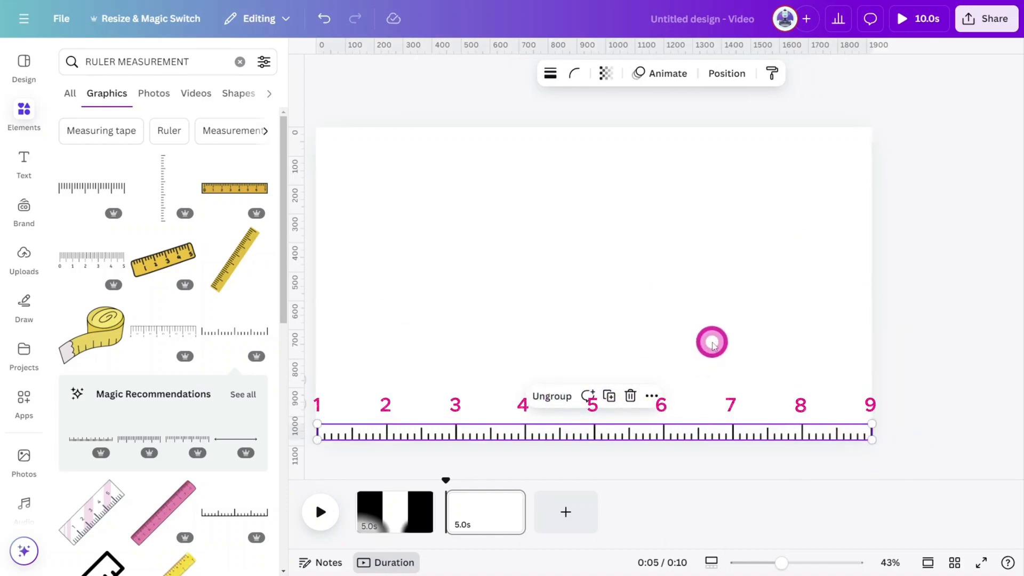
{"action": "left_click", "coordinate": [713, 344]}
{"action": "left_click_drag", "start_coordinate": [503, 432], "coordinate": [906, 415]}
{"action": "key", "text": "ctrl+z"}
Shift the ruler rightward so it runs past the page's right edge and regroup the ruler pieces.
{"action": "left_click_drag", "start_coordinate": [567, 420], "coordinate": [317, 407]}
{"action": "key", "text": "Right"}
{"action": "key", "text": "Right"}
{"action": "key", "text": "Right"}
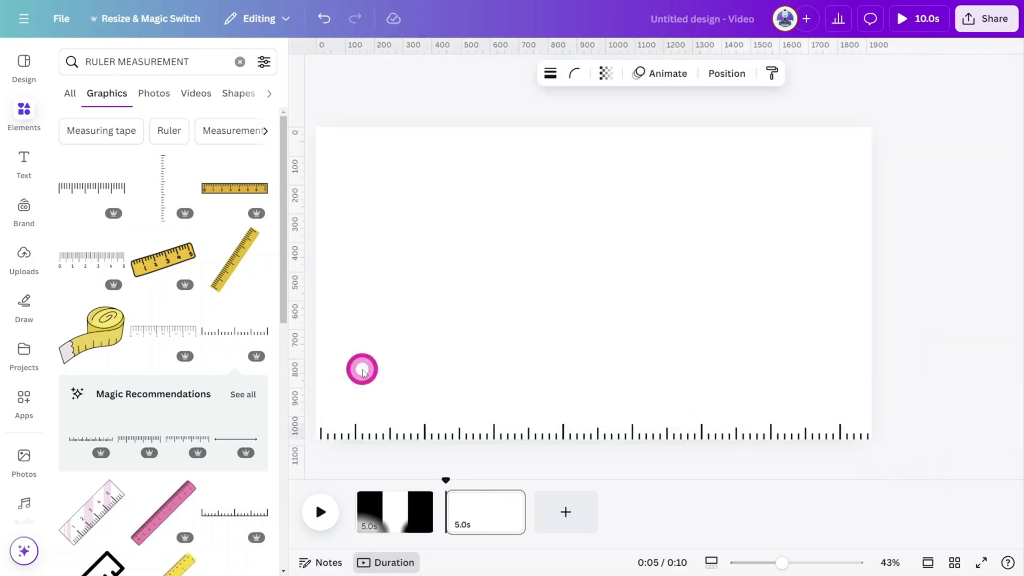
{"action": "left_click_drag", "start_coordinate": [579, 339], "coordinate": [857, 448]}
{"action": "left_click", "coordinate": [644, 396]}
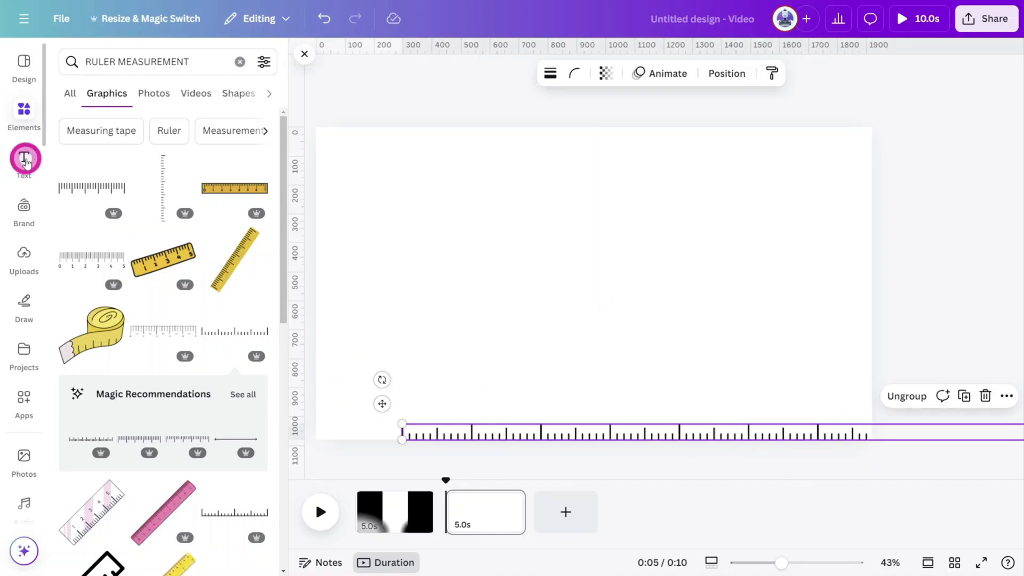
Add a heading text box reading 1 Year.
{"action": "left_click", "coordinate": [25, 159]}
{"action": "left_click", "coordinate": [139, 217]}
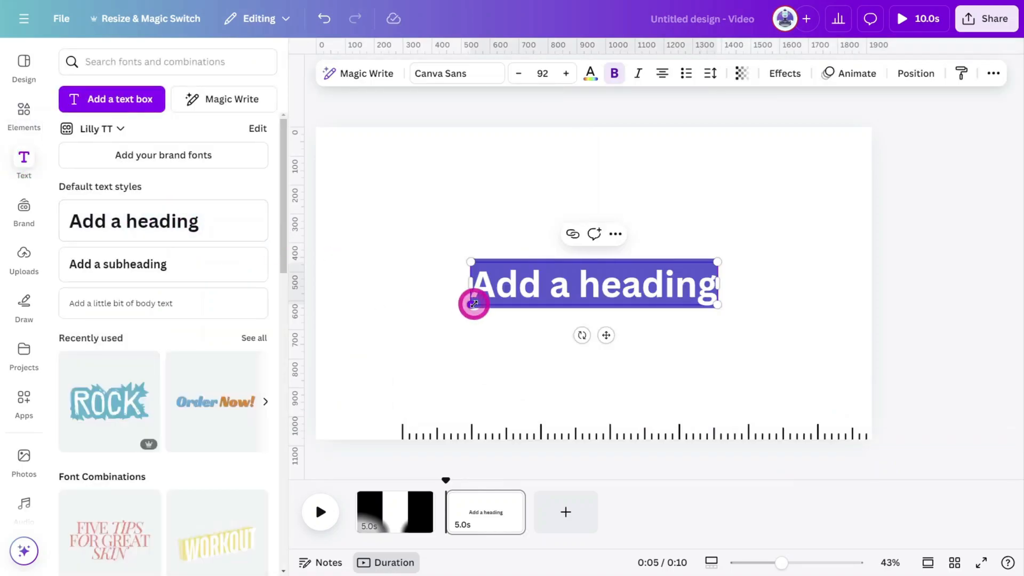
{"action": "type", "text": "1 Ye"}
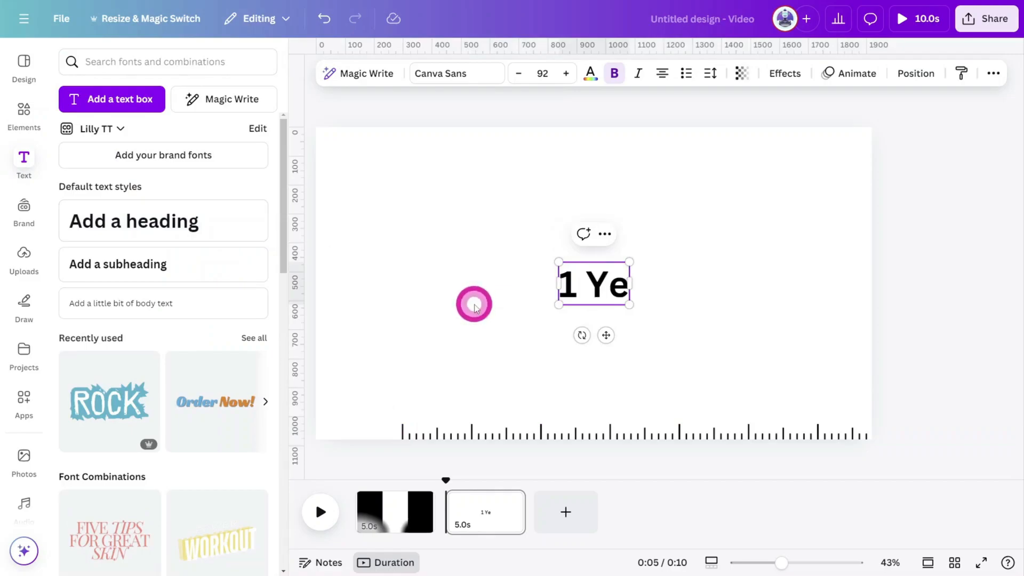
{"action": "type", "text": "ar"}
{"action": "left_click", "coordinate": [476, 307]}
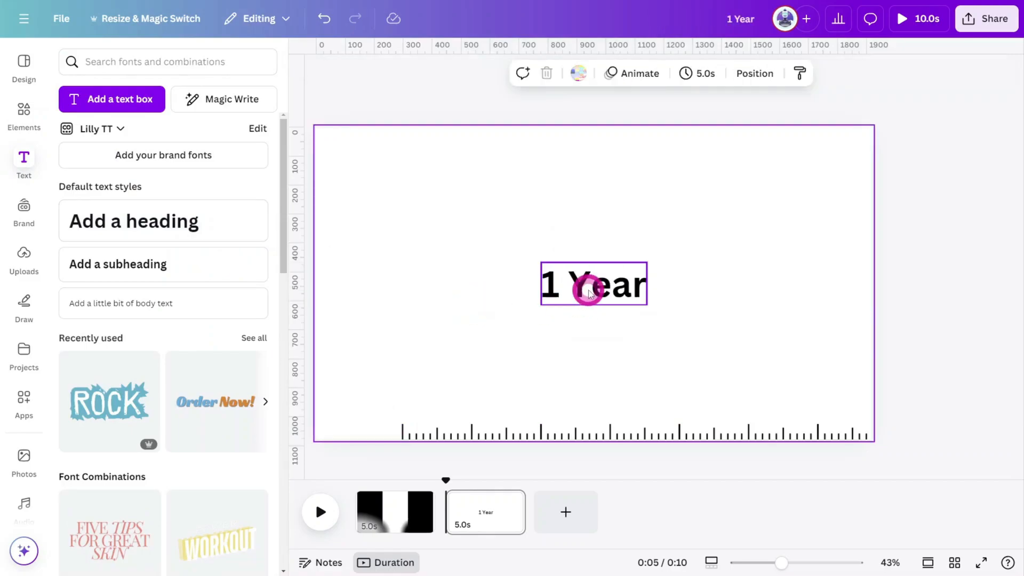
Shrink the 1 Year label and place it just above the ruler's first tick.
{"action": "left_click_drag", "start_coordinate": [589, 288], "coordinate": [405, 402]}
{"action": "left_click_drag", "start_coordinate": [461, 382], "coordinate": [413, 400]}
Set the second page's background colour to black.
{"action": "scroll", "coordinate": [414, 400], "scroll_direction": "up", "scroll_amount": 5}
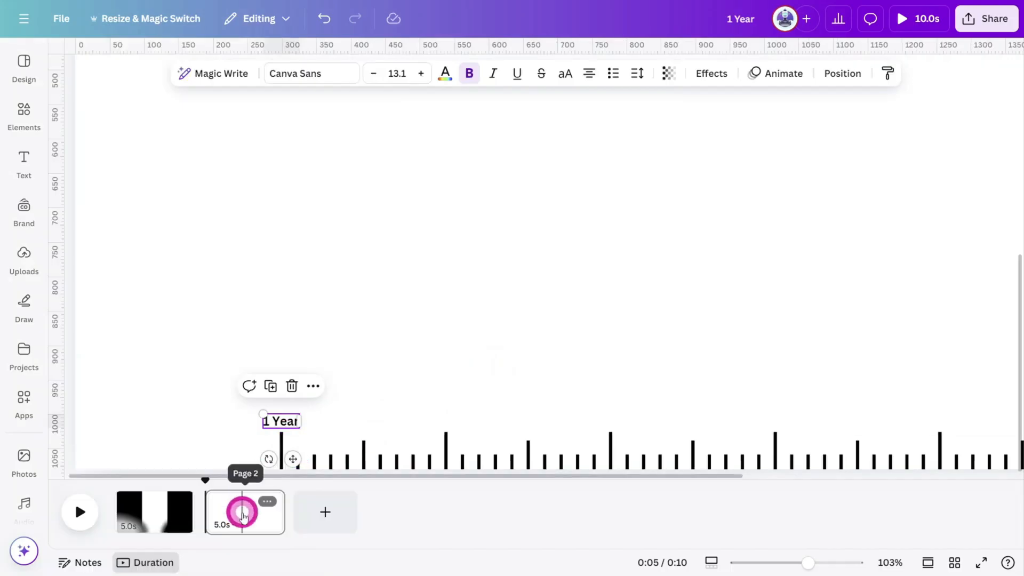
{"action": "left_click", "coordinate": [242, 515]}
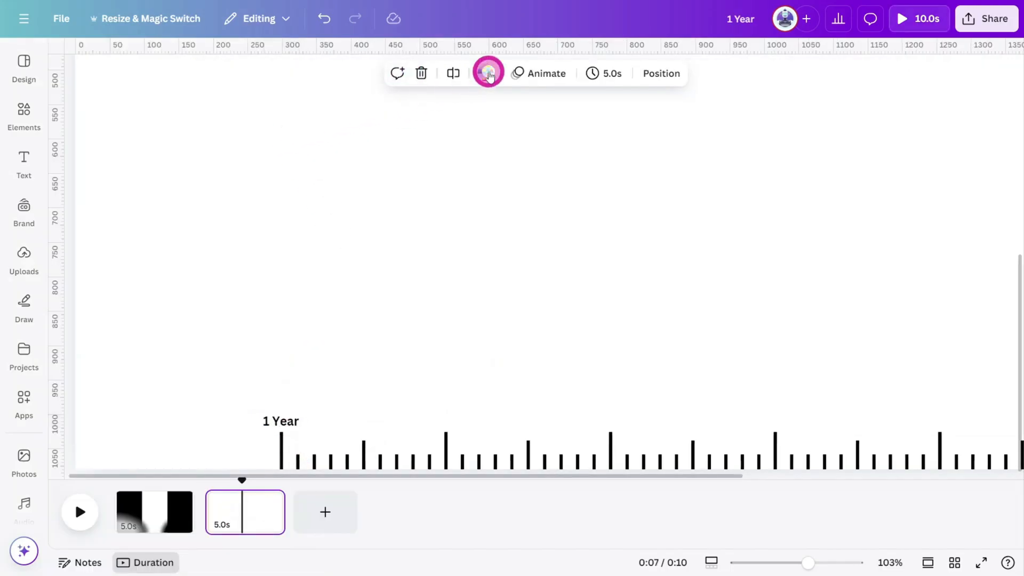
{"action": "left_click", "coordinate": [488, 73]}
{"action": "left_click", "coordinate": [109, 165]}
{"action": "left_click", "coordinate": [504, 244]}
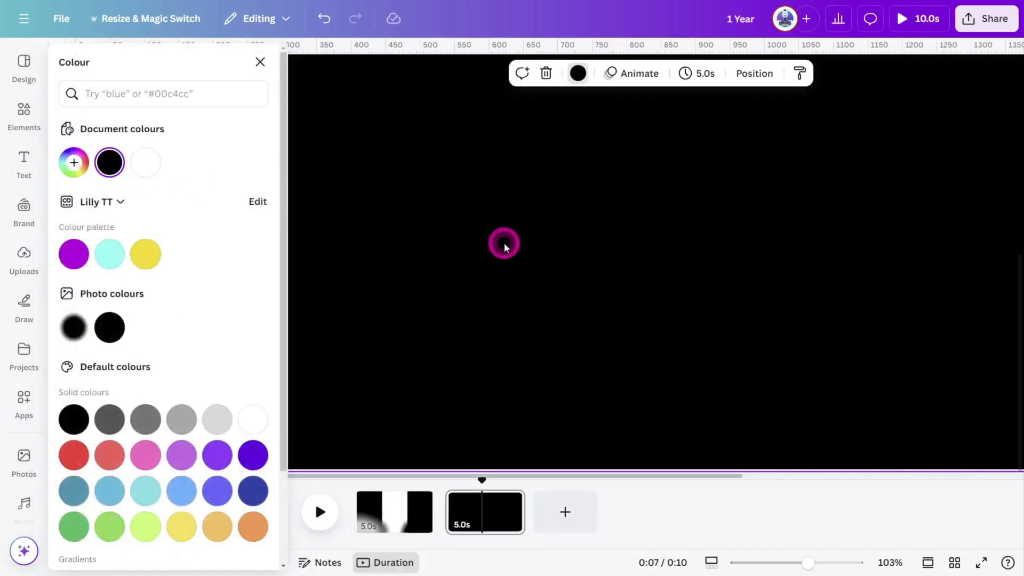
Colour the 1 Year label yellow from the brand palette.
{"action": "scroll", "coordinate": [423, 398], "scroll_direction": "down", "scroll_amount": 5}
{"action": "left_click", "coordinate": [394, 392]}
{"action": "left_click", "coordinate": [389, 397]}
{"action": "left_click", "coordinate": [146, 254]}
{"action": "left_click", "coordinate": [445, 409]}
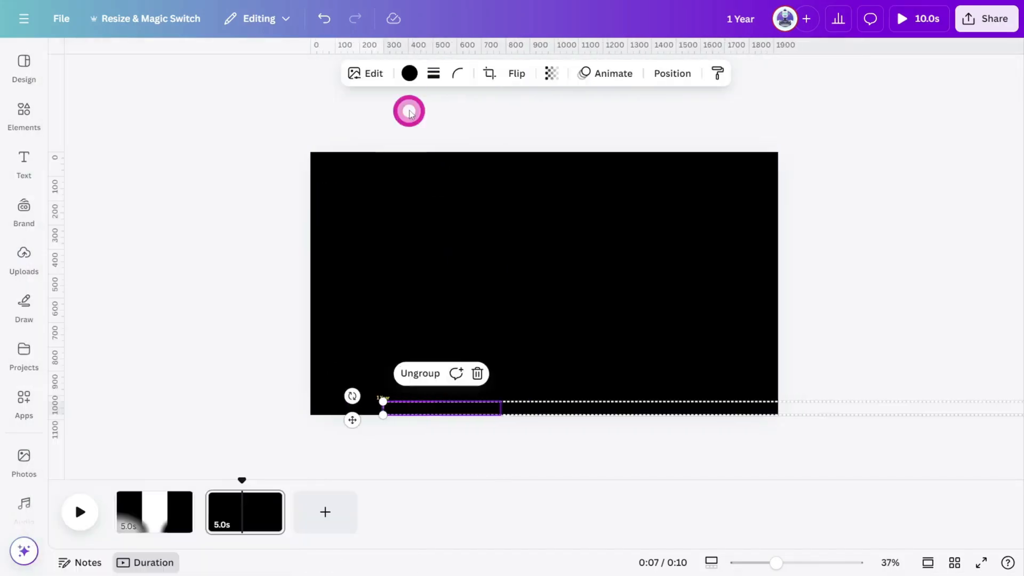
Set the ruler's colour to white using a custom colour.
{"action": "left_click", "coordinate": [409, 73]}
{"action": "left_click", "coordinate": [73, 162]}
{"action": "left_click_drag", "start_coordinate": [80, 224], "coordinate": [46, 216]}
{"action": "left_click", "coordinate": [811, 267]}
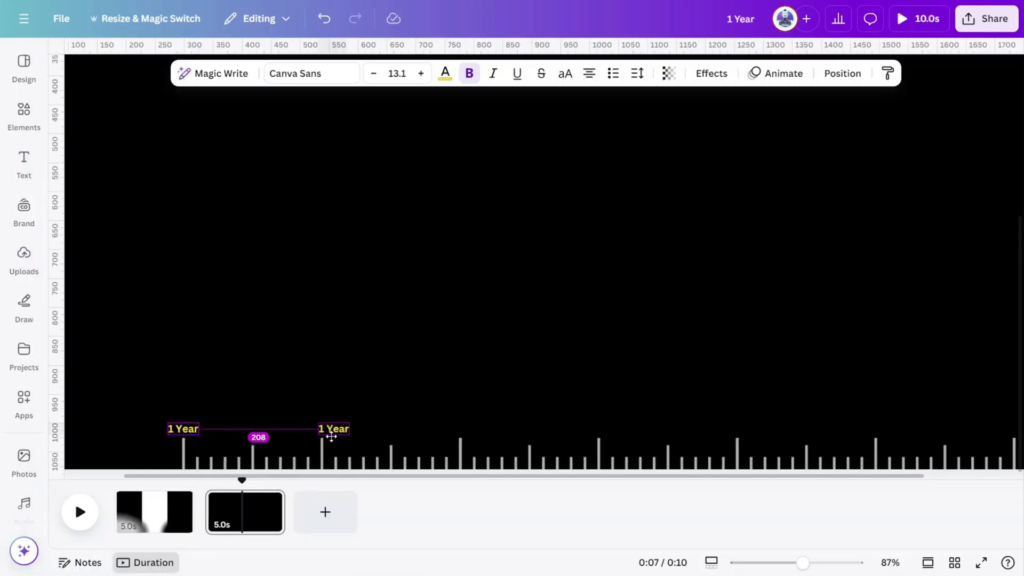
Select the ruler together with all the year labels and group them.
{"action": "double_click", "coordinate": [591, 432]}
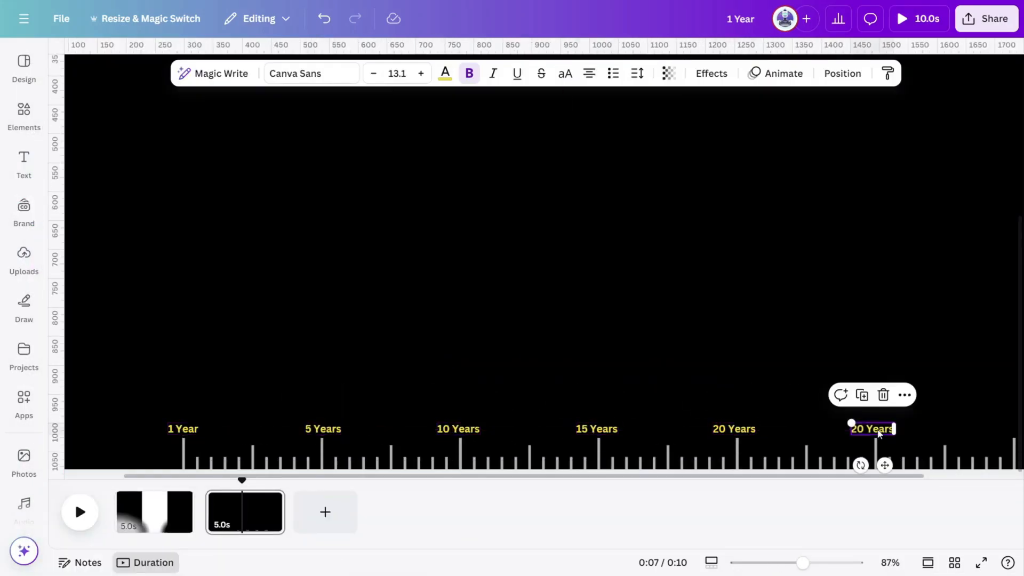
{"action": "scroll", "coordinate": [160, 323], "scroll_direction": "down", "scroll_amount": 3}
{"action": "left_click_drag", "start_coordinate": [160, 323], "coordinate": [879, 389]}
{"action": "scroll", "coordinate": [878, 392], "scroll_direction": "up", "scroll_amount": 1}
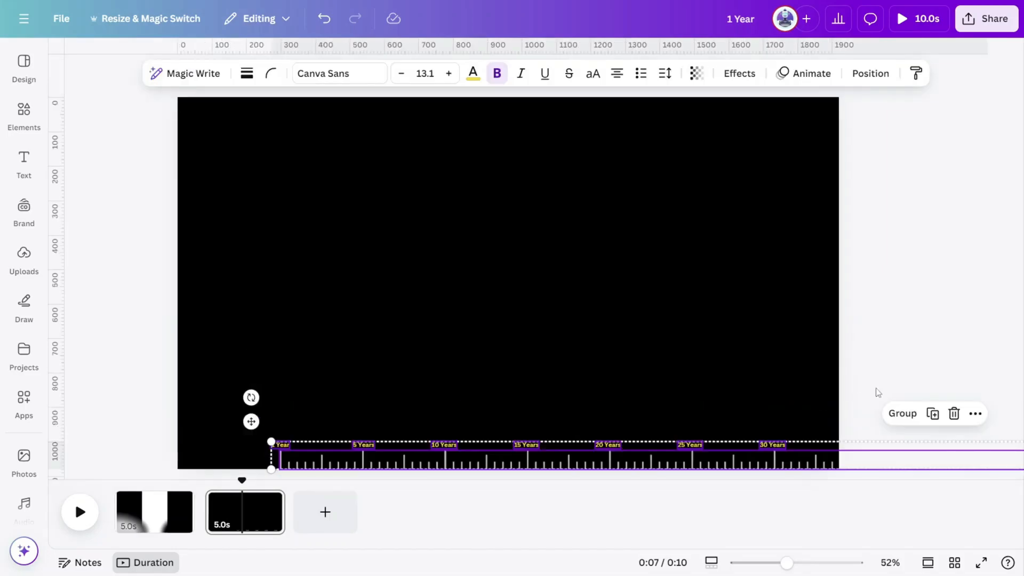
{"action": "left_click", "coordinate": [901, 414]}
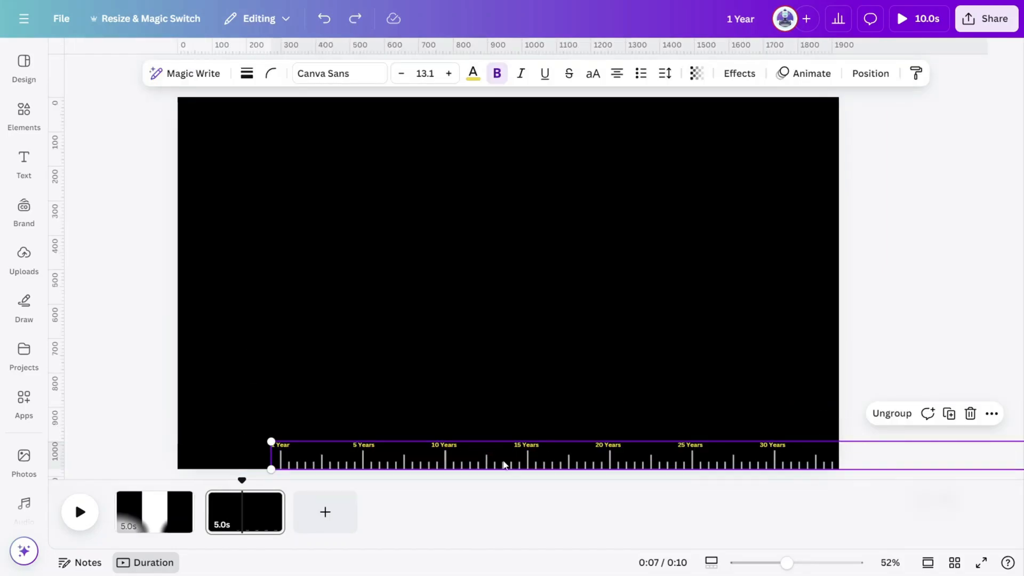
Inspect the year labels along the ruler up to the 80 Years label.
{"action": "left_click", "coordinate": [285, 443]}
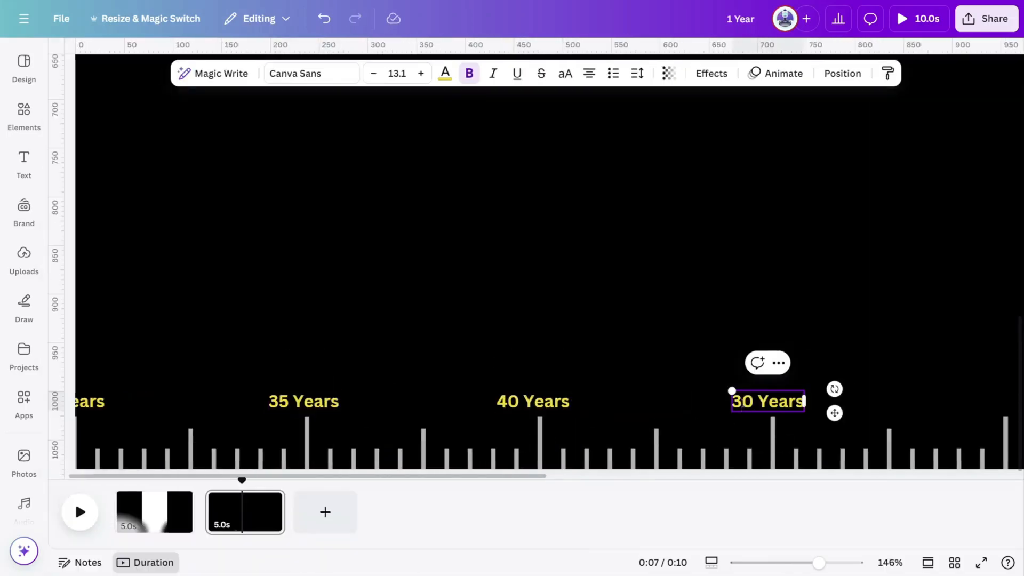
{"action": "scroll", "coordinate": [736, 391], "scroll_direction": "right", "scroll_amount": 5}
{"action": "left_click", "coordinate": [855, 410]}
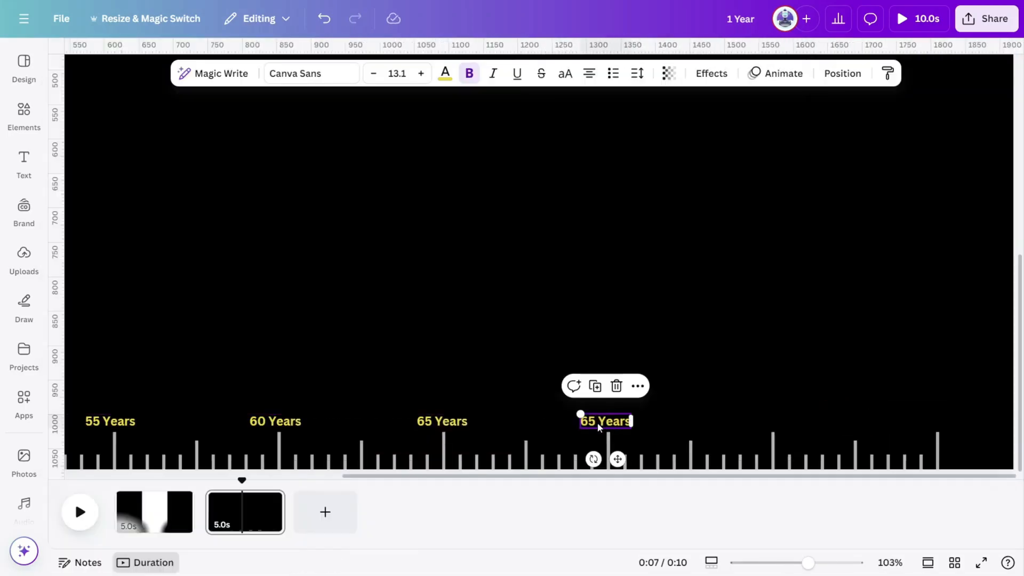
{"action": "left_click", "coordinate": [938, 420]}
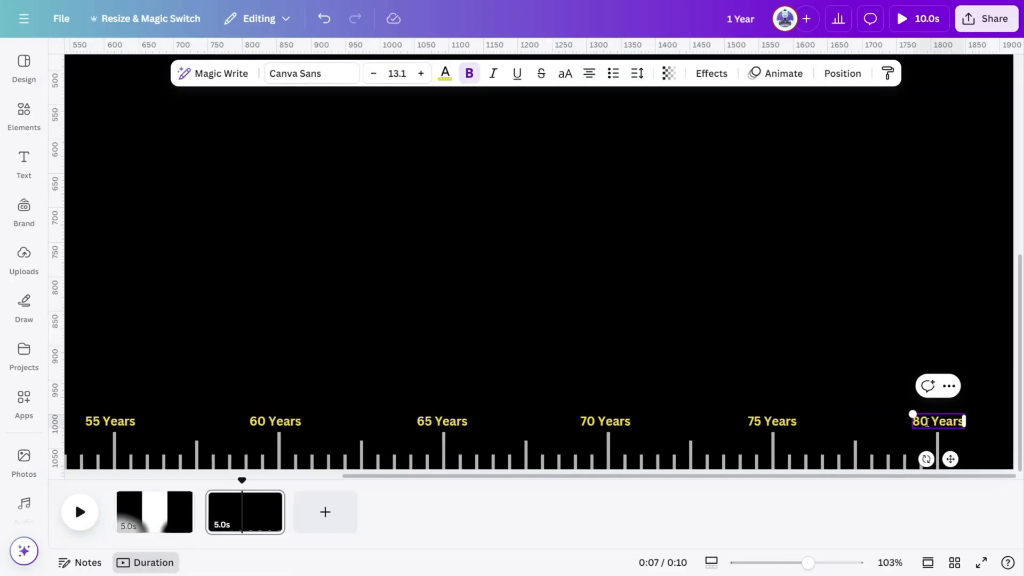
Copy the ruler group and paste it onto the first page, placing its 1 Year mark at the centre line along the bottom.
{"action": "left_click", "coordinate": [857, 339]}
{"action": "left_click", "coordinate": [312, 441]}
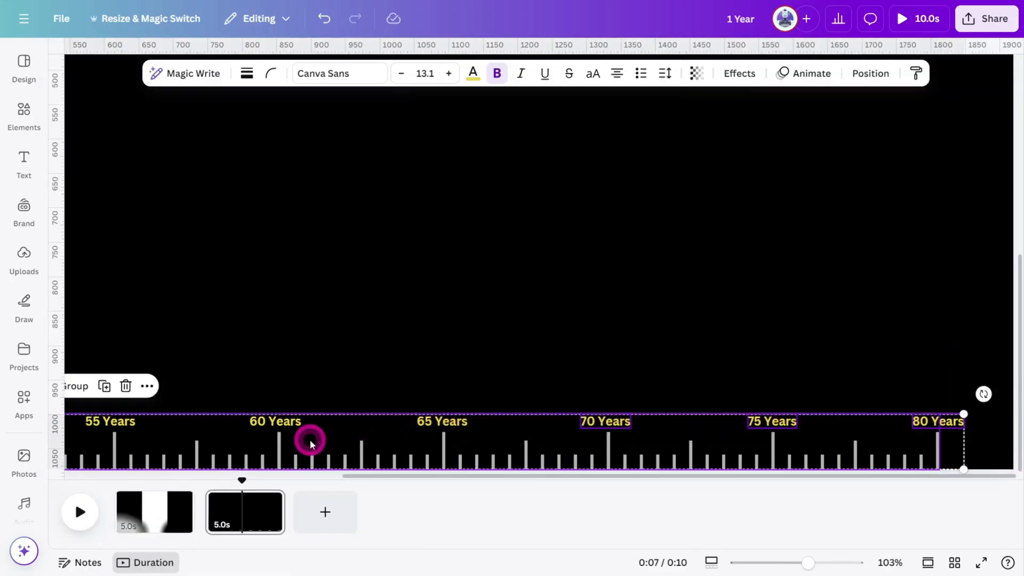
{"action": "scroll", "coordinate": [452, 335], "scroll_direction": "down", "scroll_amount": 5}
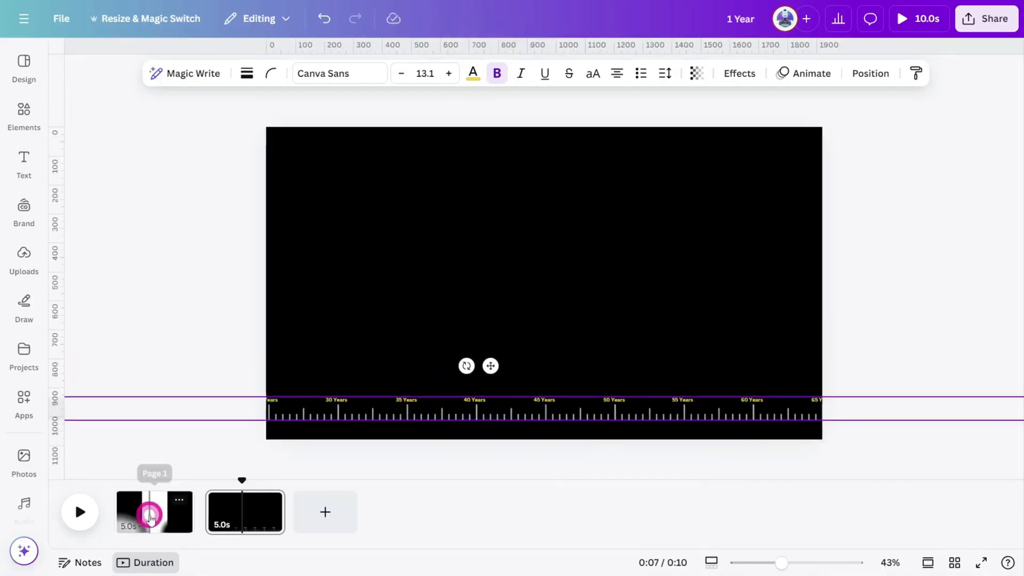
{"action": "left_click", "coordinate": [151, 514]}
{"action": "key", "text": "ctrl+v"}
{"action": "left_click_drag", "start_coordinate": [592, 405], "coordinate": [592, 426]}
{"action": "left_click_drag", "start_coordinate": [59, 246], "coordinate": [543, 273]}
{"action": "left_click_drag", "start_coordinate": [564, 432], "coordinate": [1019, 414]}
{"action": "left_click_drag", "start_coordinate": [640, 428], "coordinate": [796, 423]}
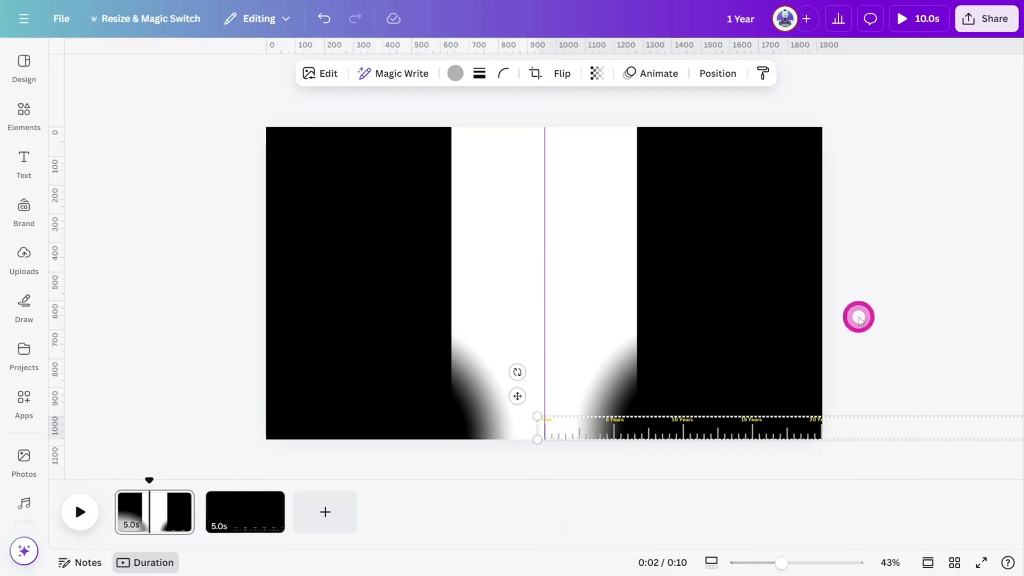
Move the ruler's layer beneath the shadowed side panels.
{"action": "left_click", "coordinate": [718, 73]}
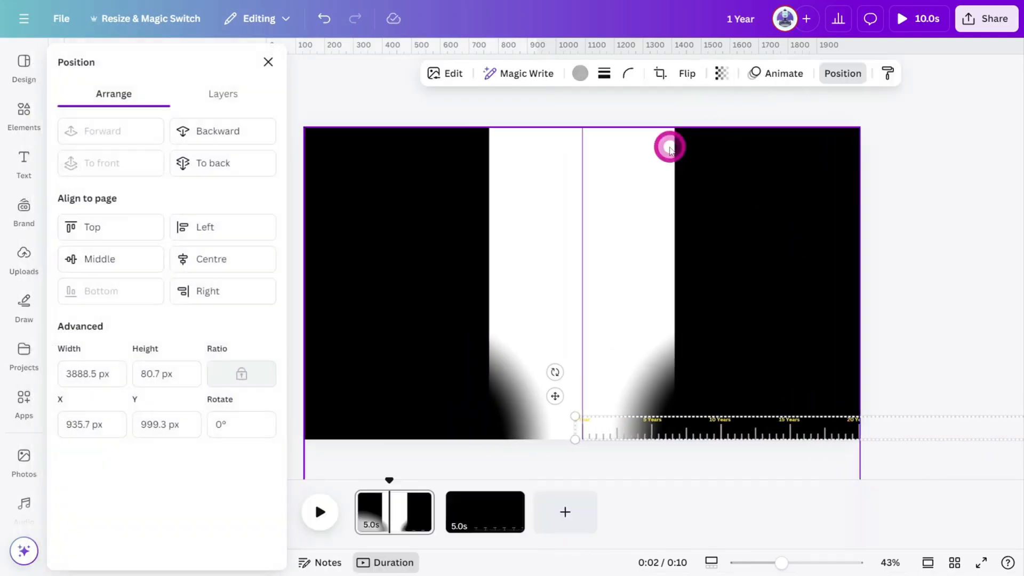
{"action": "left_click", "coordinate": [223, 96]}
{"action": "left_click_drag", "start_coordinate": [185, 174], "coordinate": [192, 232]}
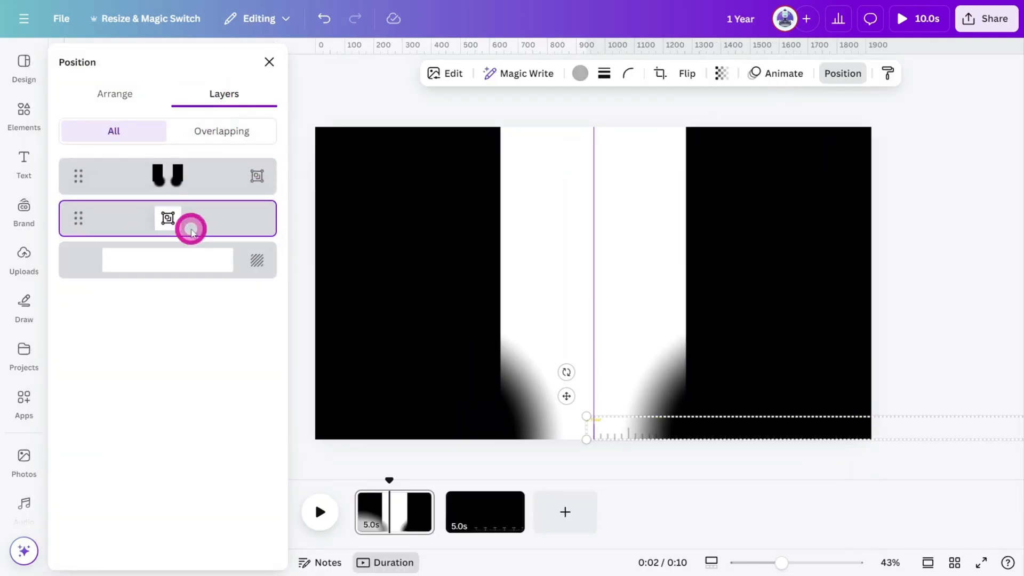
Set the first page's background colour to black #000000.
{"action": "left_click", "coordinate": [404, 510]}
{"action": "left_click", "coordinate": [528, 331]}
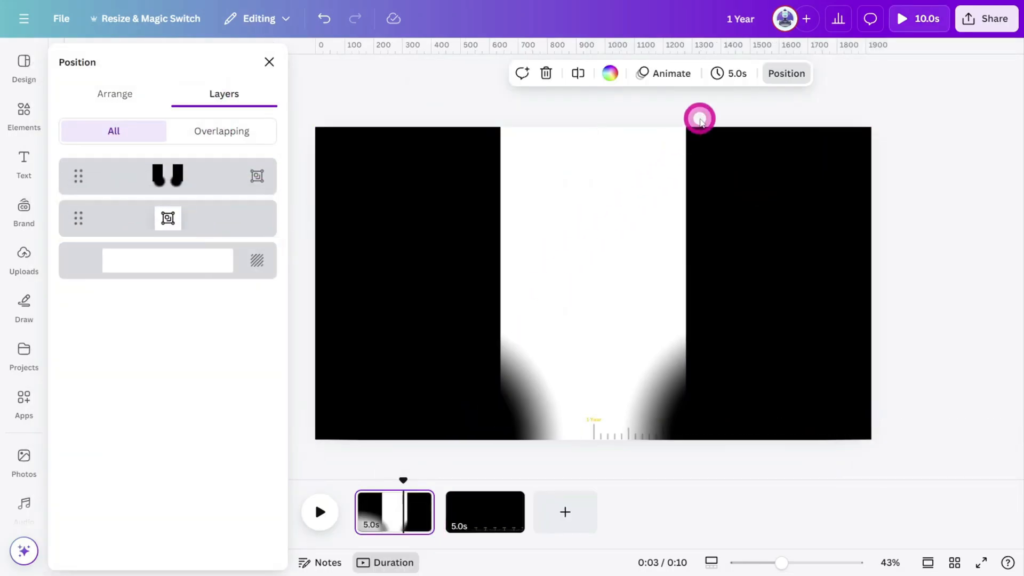
{"action": "left_click", "coordinate": [611, 75]}
{"action": "left_click", "coordinate": [109, 162]}
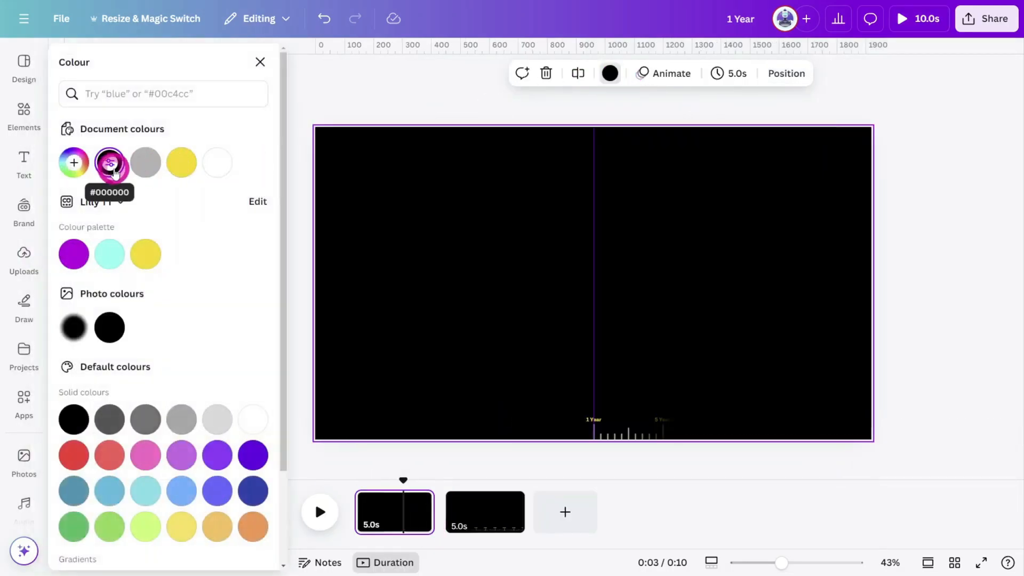
{"action": "left_click", "coordinate": [678, 145]}
Enlarge the ruler group along the bottom, keeping the 1 Year label on the centre line.
{"action": "left_click", "coordinate": [791, 75]}
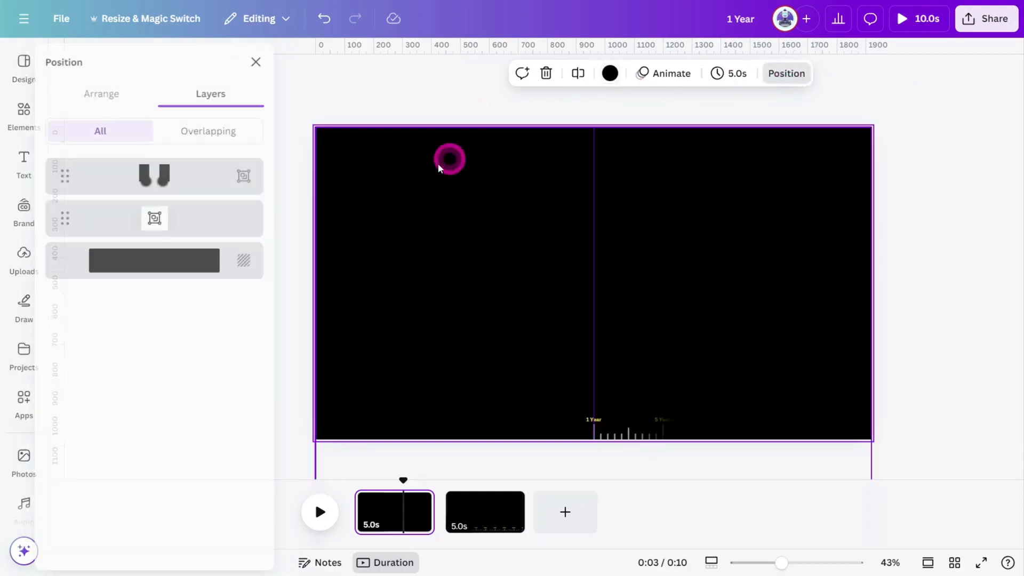
{"action": "left_click", "coordinate": [213, 229]}
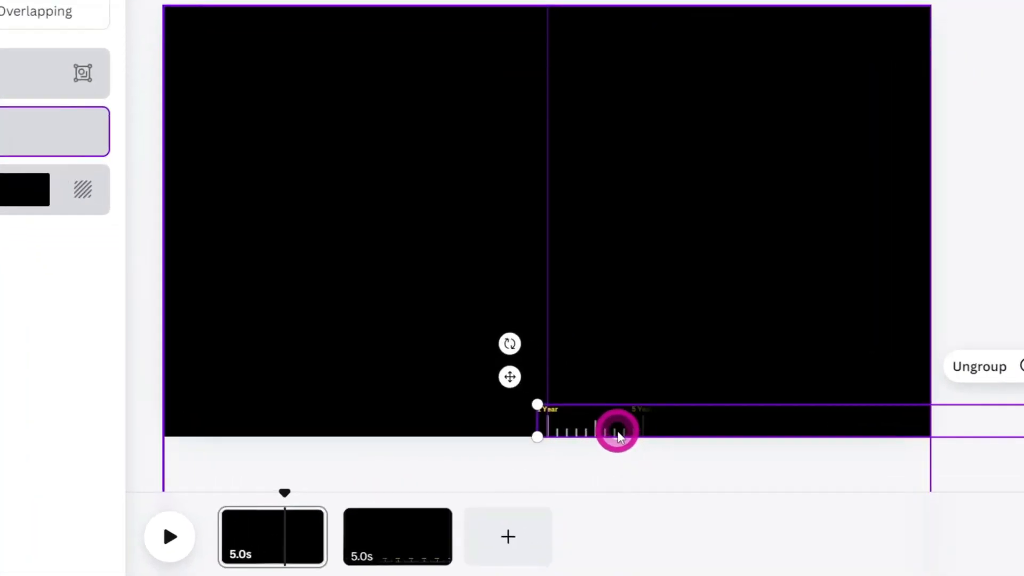
{"action": "left_click_drag", "start_coordinate": [618, 436], "coordinate": [296, 380]}
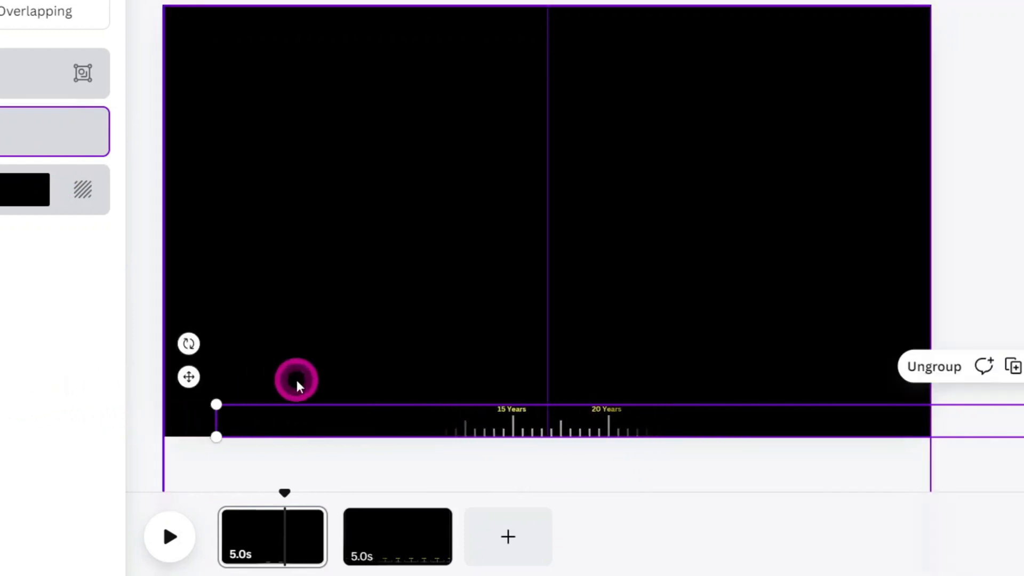
{"action": "key", "text": "ctrl+z"}
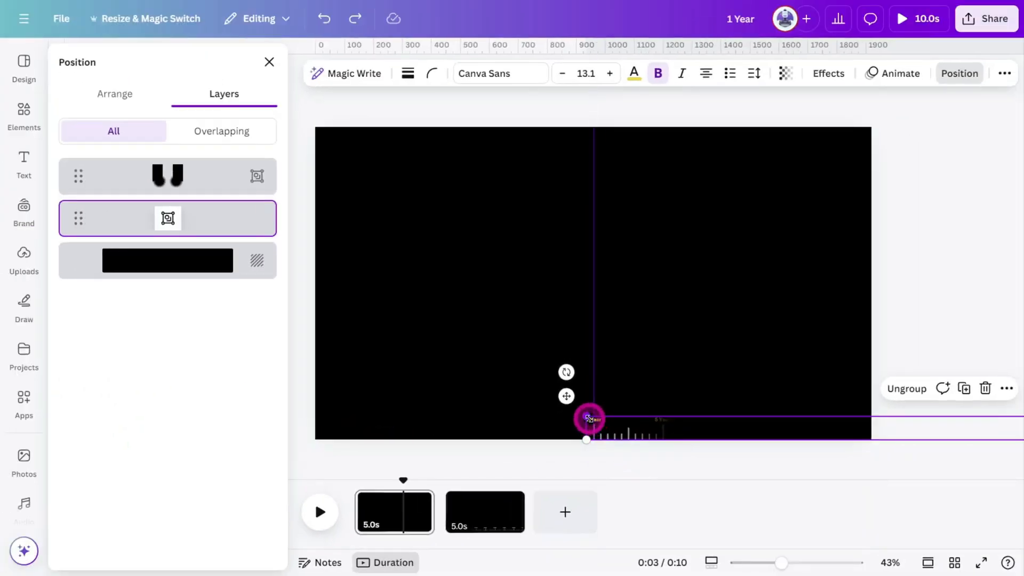
{"action": "left_click_drag", "start_coordinate": [589, 418], "coordinate": [5, 270]}
{"action": "left_click_drag", "start_coordinate": [426, 417], "coordinate": [902, 419]}
{"action": "left_click_drag", "start_coordinate": [480, 404], "coordinate": [2, 322]}
{"action": "left_click_drag", "start_coordinate": [640, 423], "coordinate": [817, 417]}
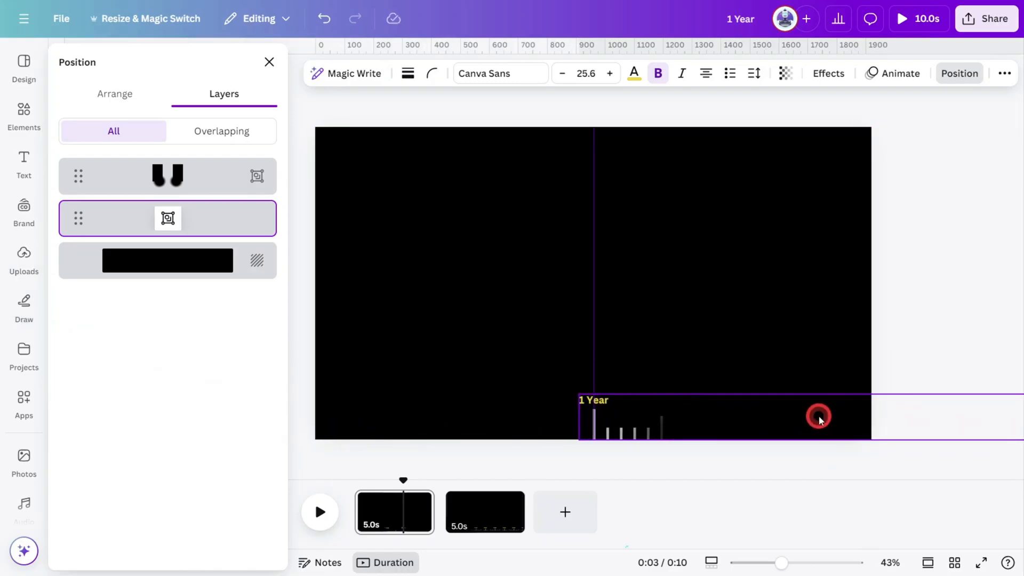
{"action": "left_click_drag", "start_coordinate": [819, 419], "coordinate": [819, 419]}
Search elements for GRUNGE OVERLAY TEXTURE and stretch a scratched texture graphic across the whole page.
{"action": "left_click", "coordinate": [12, 112]}
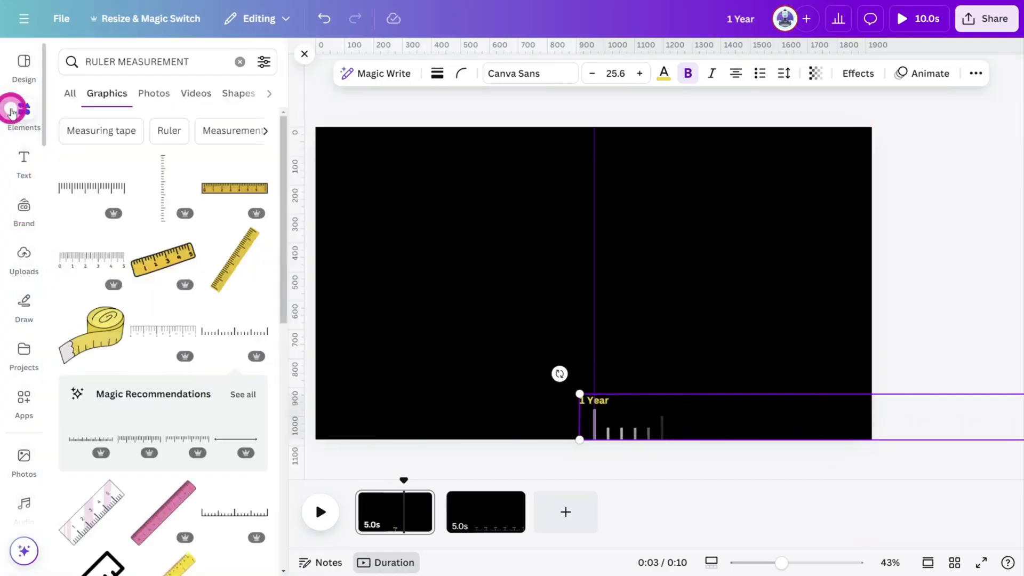
{"action": "left_click", "coordinate": [253, 61]}
{"action": "left_click", "coordinate": [239, 63]}
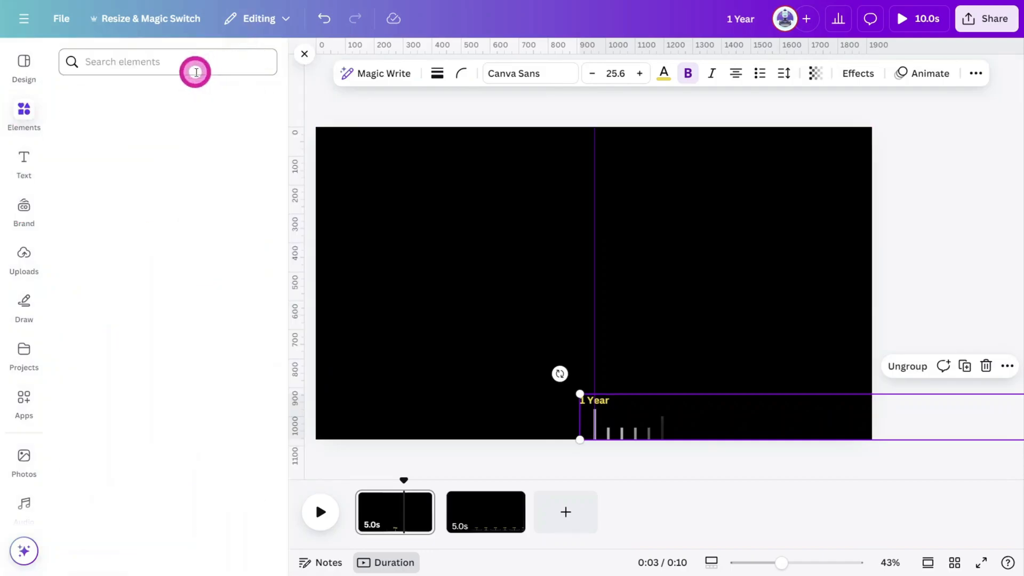
{"action": "type", "text": "GRUNGE OVERLAY TEXTURE"}
{"action": "key", "text": "Return"}
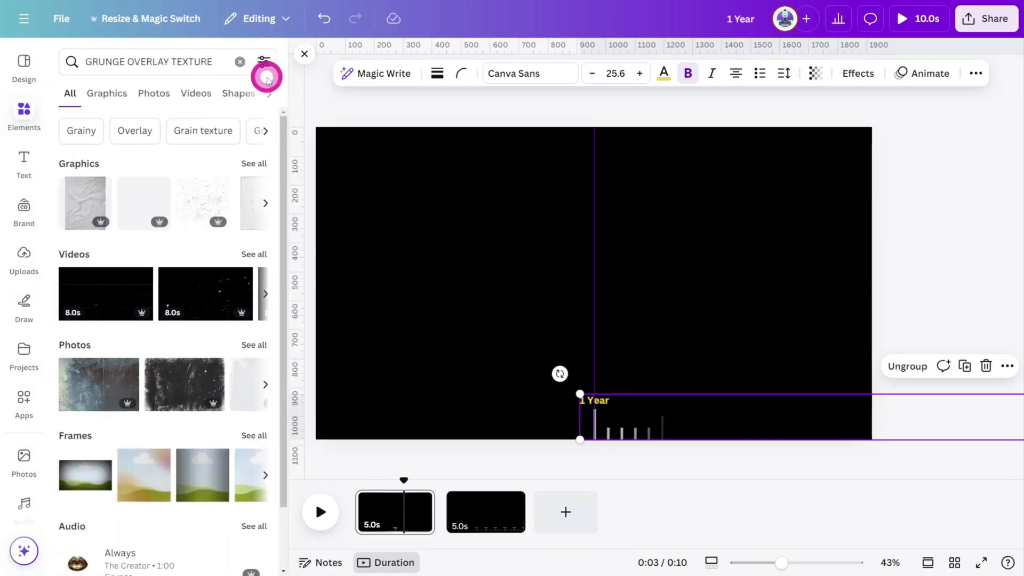
{"action": "left_click", "coordinate": [253, 163]}
{"action": "left_click", "coordinate": [100, 257]}
{"action": "left_click_drag", "start_coordinate": [726, 282], "coordinate": [594, 221]}
{"action": "left_click_drag", "start_coordinate": [722, 184], "coordinate": [979, 144]}
{"action": "left_click", "coordinate": [969, 197]}
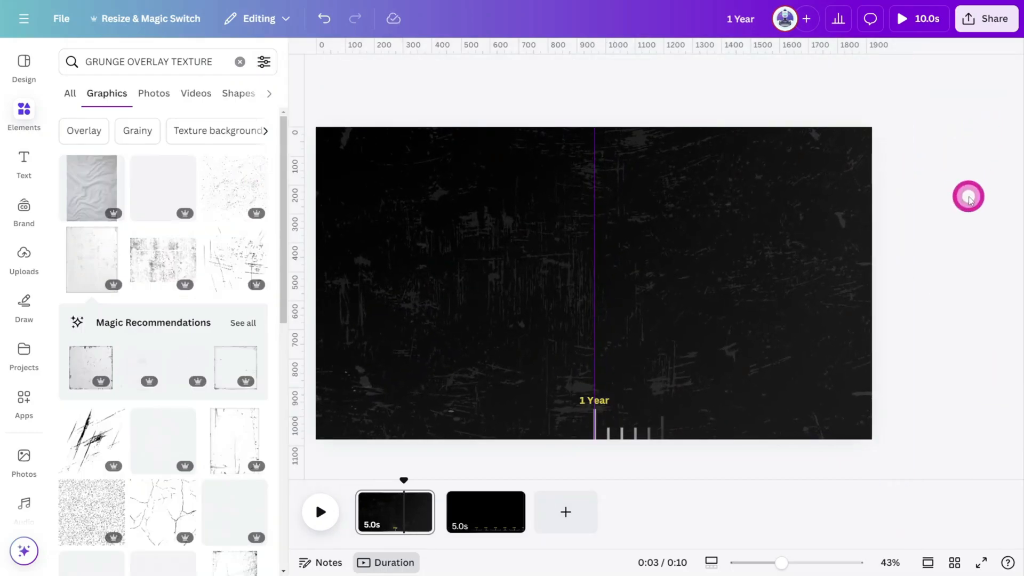
Add the baby photo from uploads to the page centre and shrink it slightly.
{"action": "left_click", "coordinate": [24, 257]}
{"action": "left_click", "coordinate": [219, 291]}
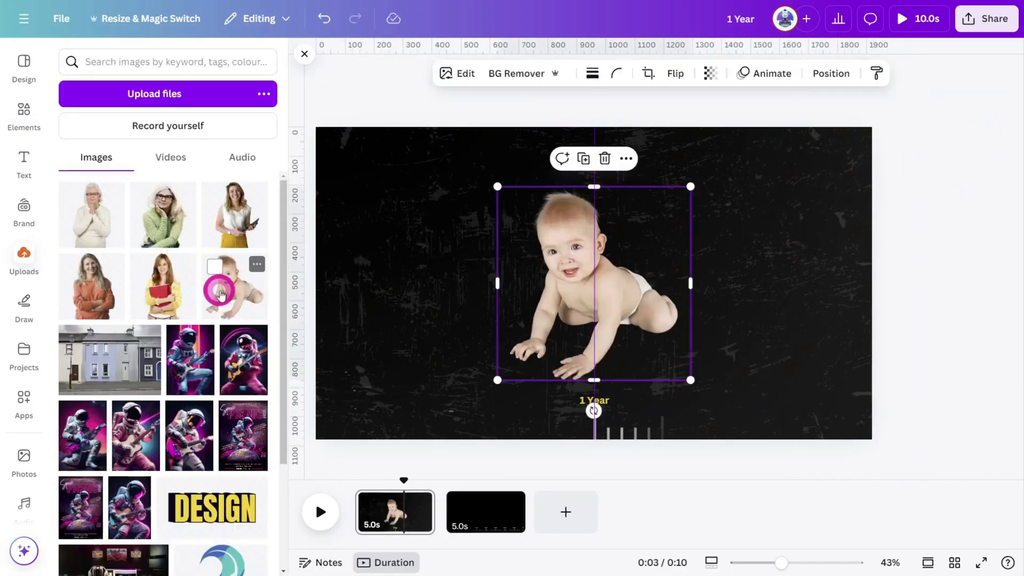
{"action": "left_click", "coordinate": [915, 340]}
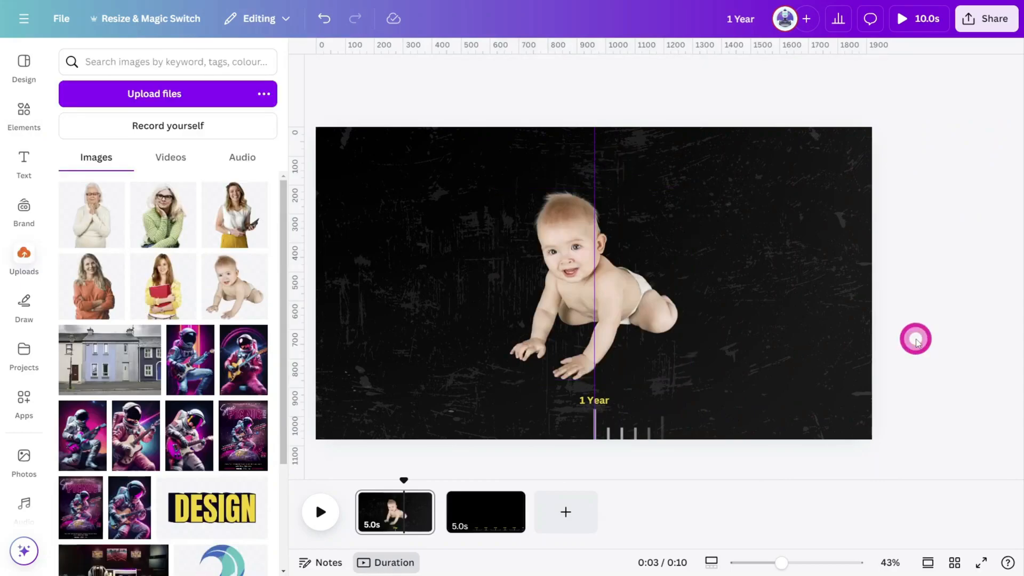
{"action": "left_click", "coordinate": [645, 294]}
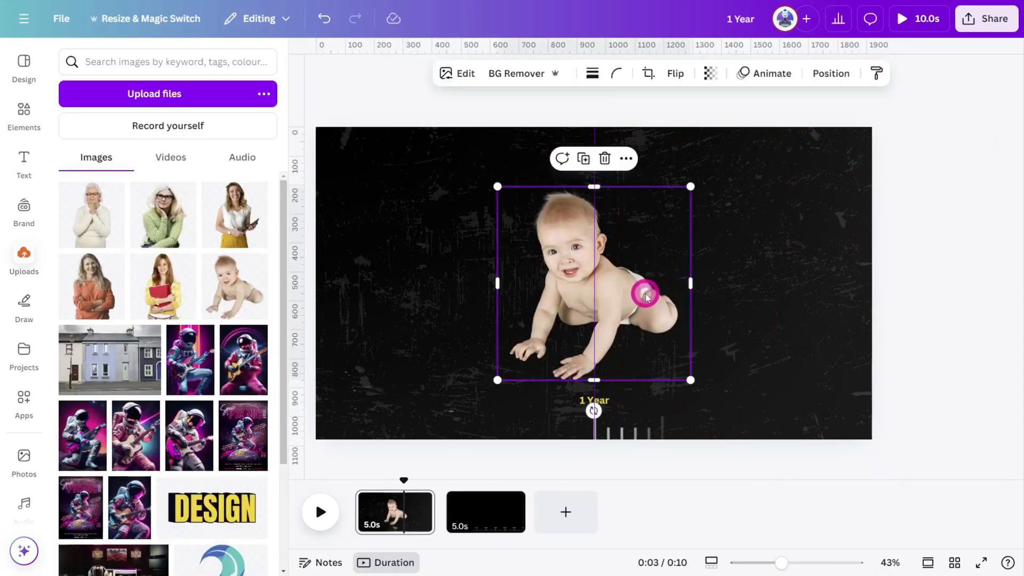
{"action": "left_click_drag", "start_coordinate": [690, 188], "coordinate": [673, 198]}
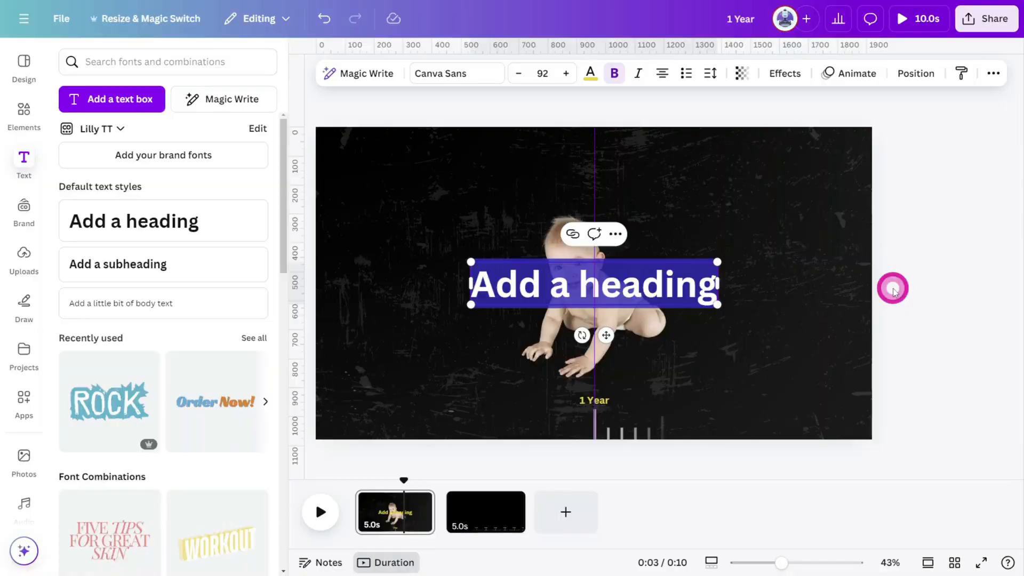
Add a TIMELINE heading in Helvetica World with letter spacing 647 and move it near the top.
{"action": "type", "text": "TIMELINE"}
{"action": "left_click", "coordinate": [445, 73]}
{"action": "left_click", "coordinate": [604, 72]}
{"action": "left_click", "coordinate": [720, 75]}
{"action": "left_click_drag", "start_coordinate": [679, 131], "coordinate": [739, 132]}
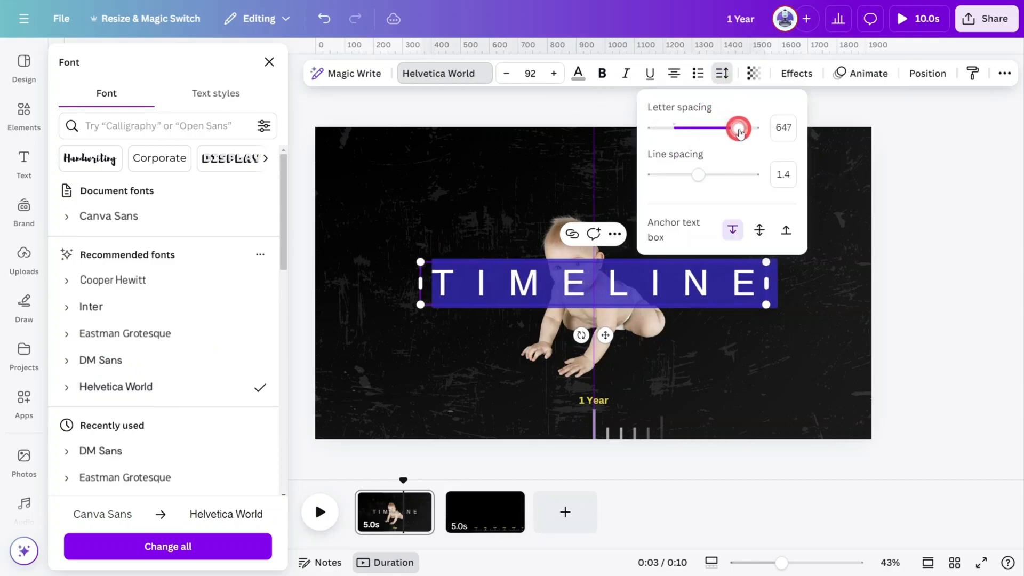
{"action": "left_click", "coordinate": [914, 253]}
{"action": "left_click", "coordinate": [914, 253]}
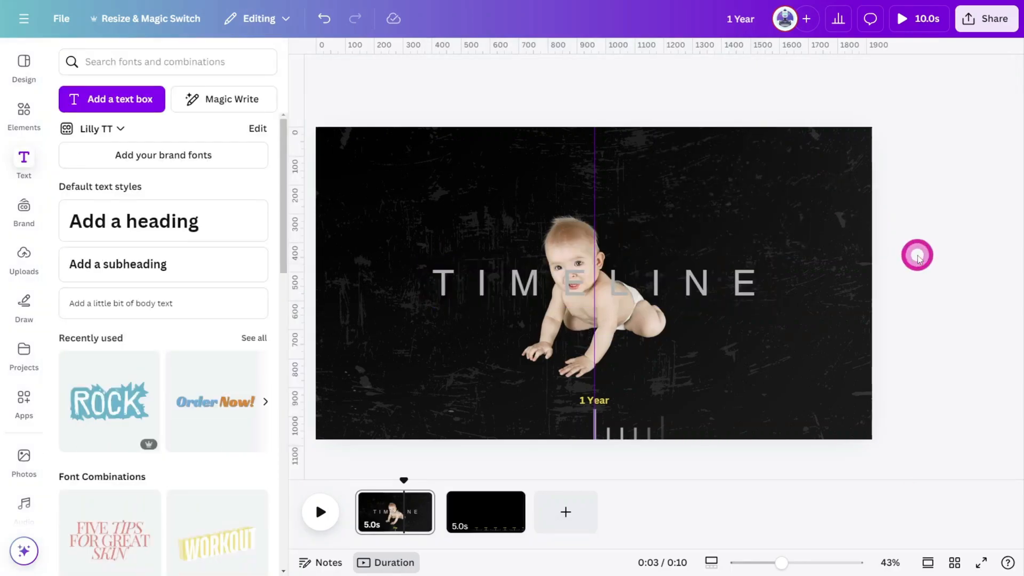
{"action": "left_click_drag", "start_coordinate": [716, 295], "coordinate": [722, 178]}
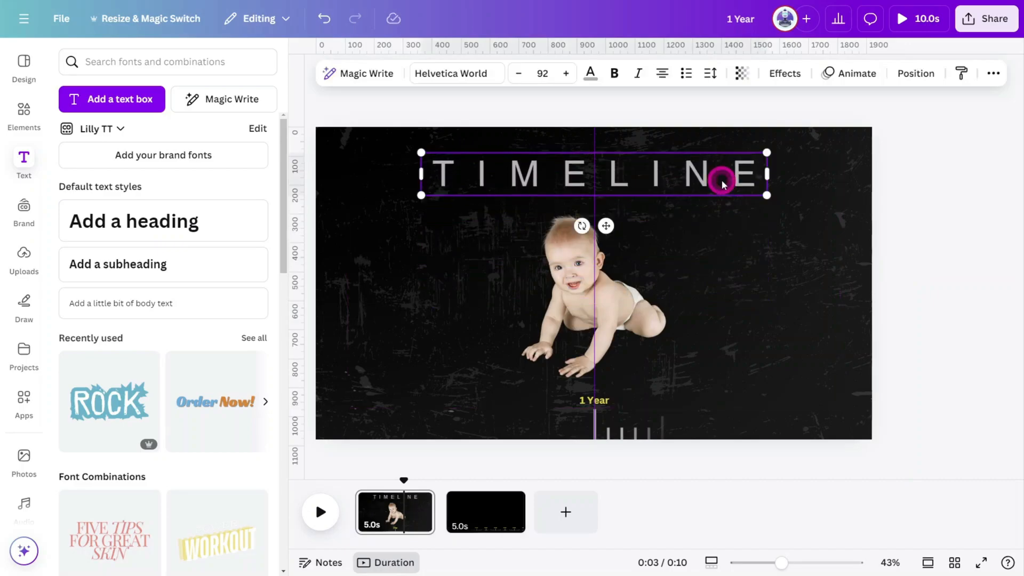
{"action": "left_click", "coordinate": [959, 280]}
Apply the Succession animation to the baby photo.
{"action": "left_click", "coordinate": [634, 317]}
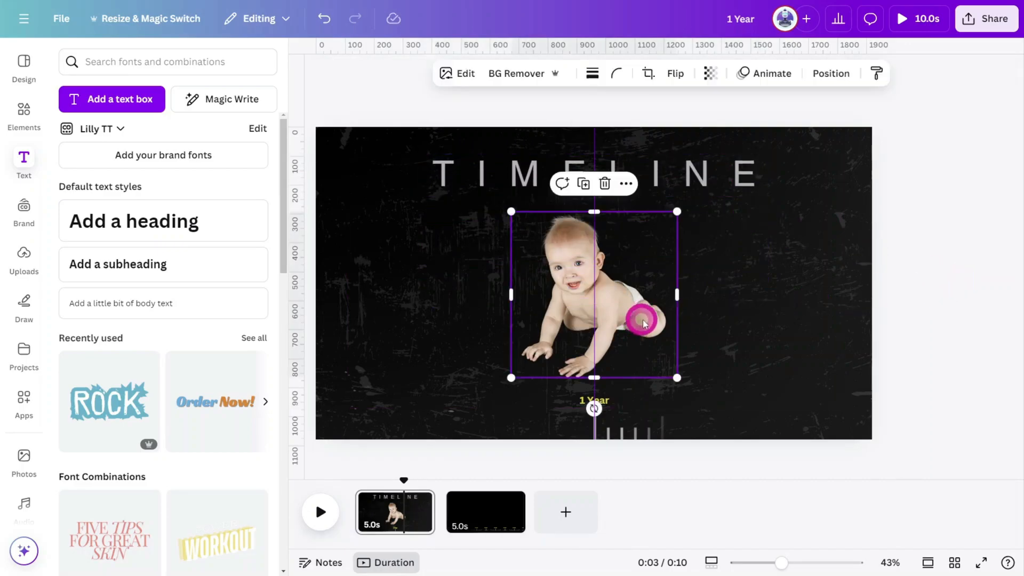
{"action": "left_click", "coordinate": [779, 73]}
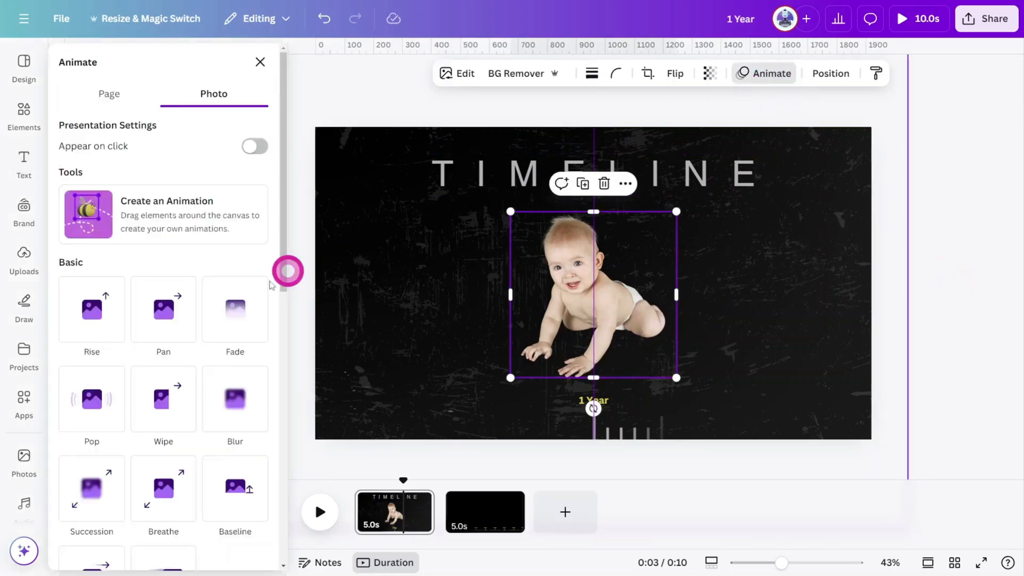
{"action": "left_click", "coordinate": [91, 486]}
{"action": "scroll", "coordinate": [140, 318], "scroll_direction": "down", "scroll_amount": 5}
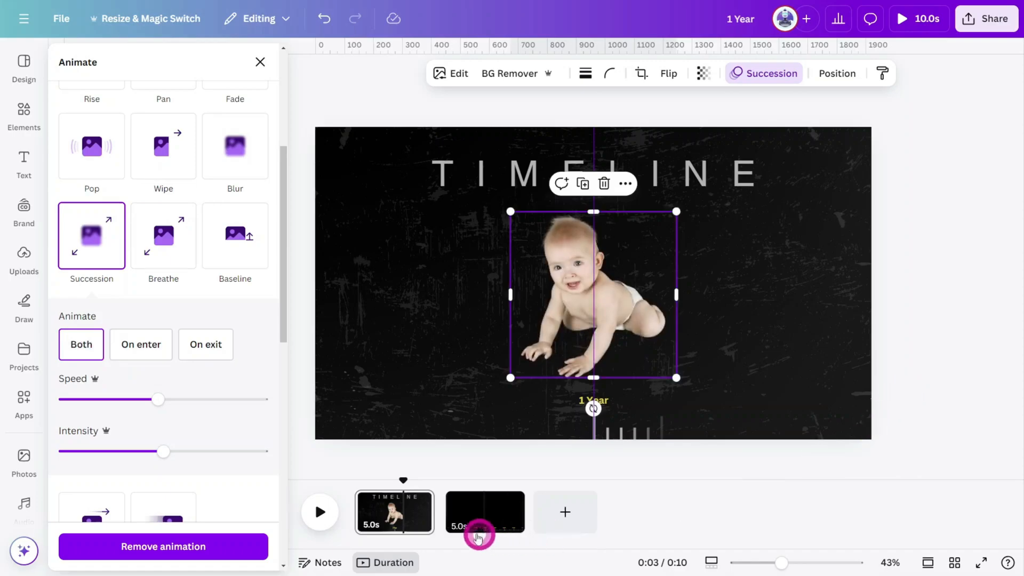
Trim the first page to 4.0 s and delete the original ruler page.
{"action": "left_click_drag", "start_coordinate": [425, 519], "coordinate": [415, 523]}
{"action": "left_click", "coordinate": [482, 520]}
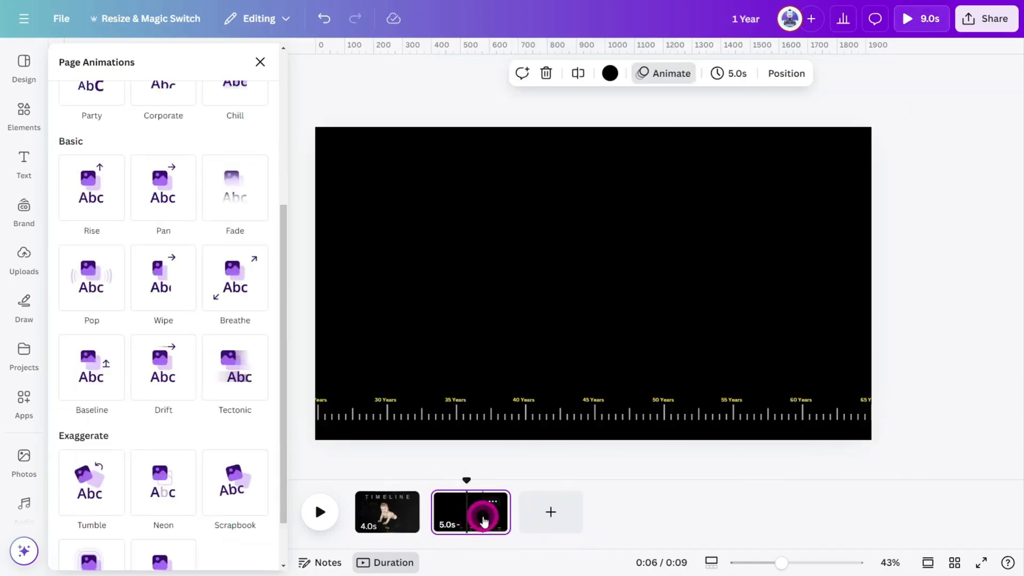
{"action": "key", "text": "Delete"}
{"action": "key", "text": "ctrl+z"}
{"action": "left_click", "coordinate": [898, 445]}
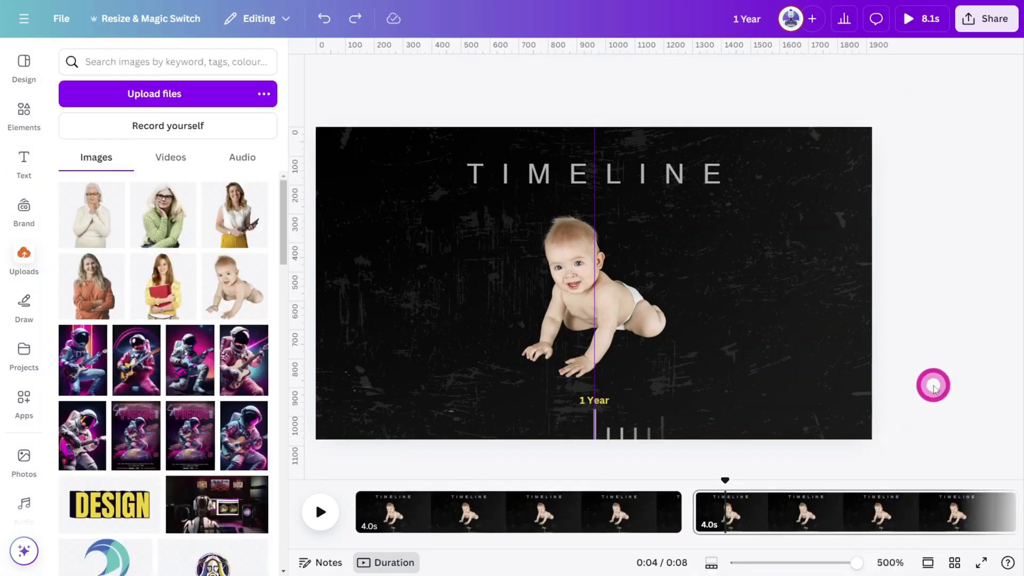
On the second page, slide the ruler left so the 15 Years label sits on the centre line.
{"action": "left_click", "coordinate": [776, 133]}
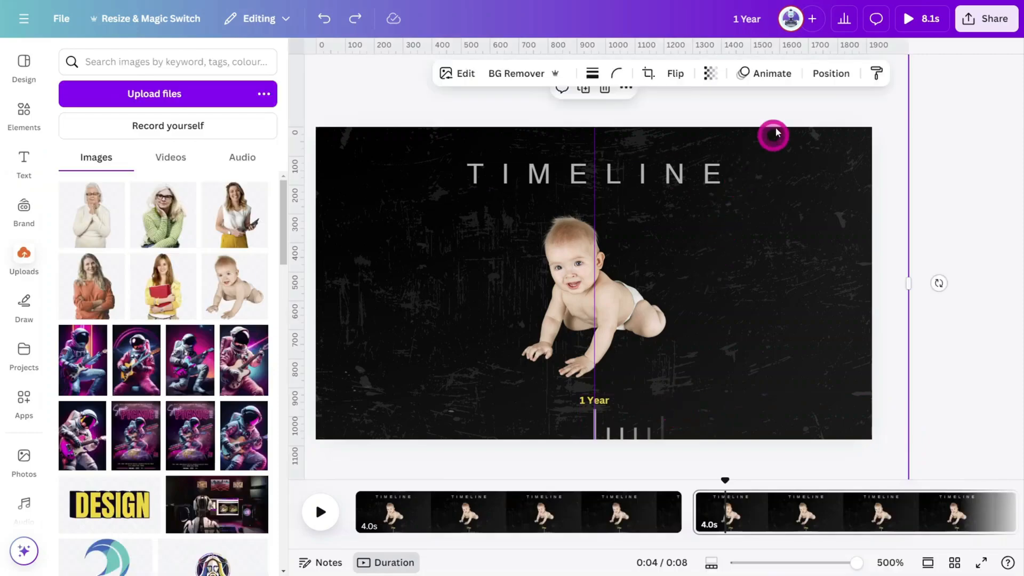
{"action": "left_click", "coordinate": [819, 79]}
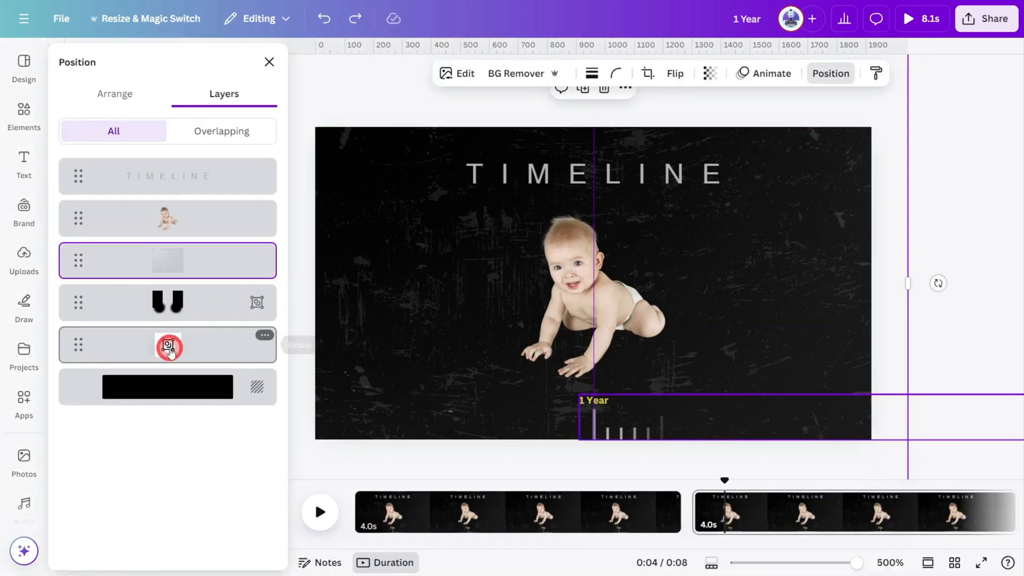
{"action": "left_click", "coordinate": [167, 345]}
{"action": "left_click_drag", "start_coordinate": [650, 436], "coordinate": [244, 403]}
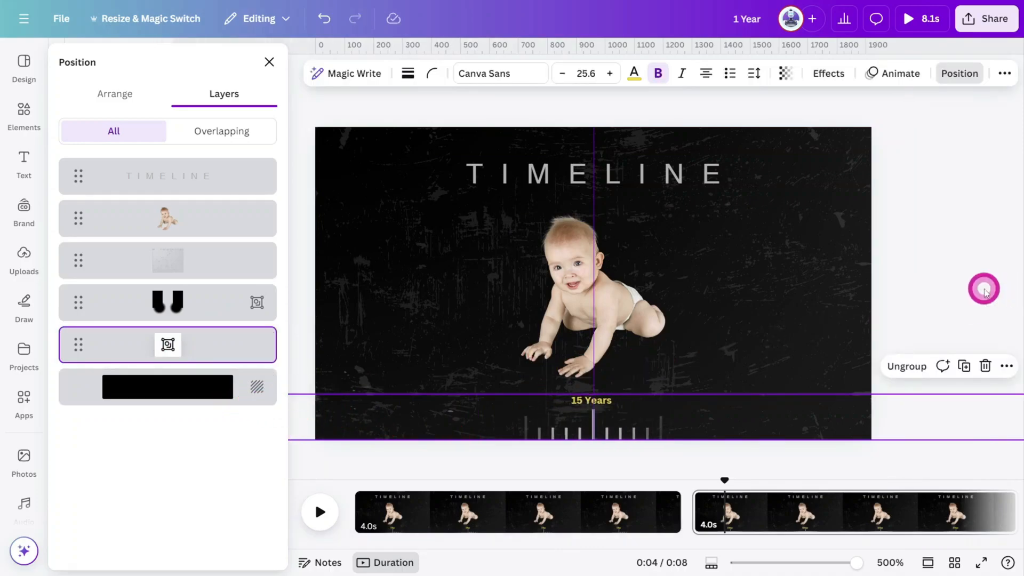
Replace the baby photo on the second page with the uploaded photo of a woman holding a red book.
{"action": "left_click", "coordinate": [933, 294]}
{"action": "left_click", "coordinate": [626, 302]}
{"action": "key", "text": "Delete"}
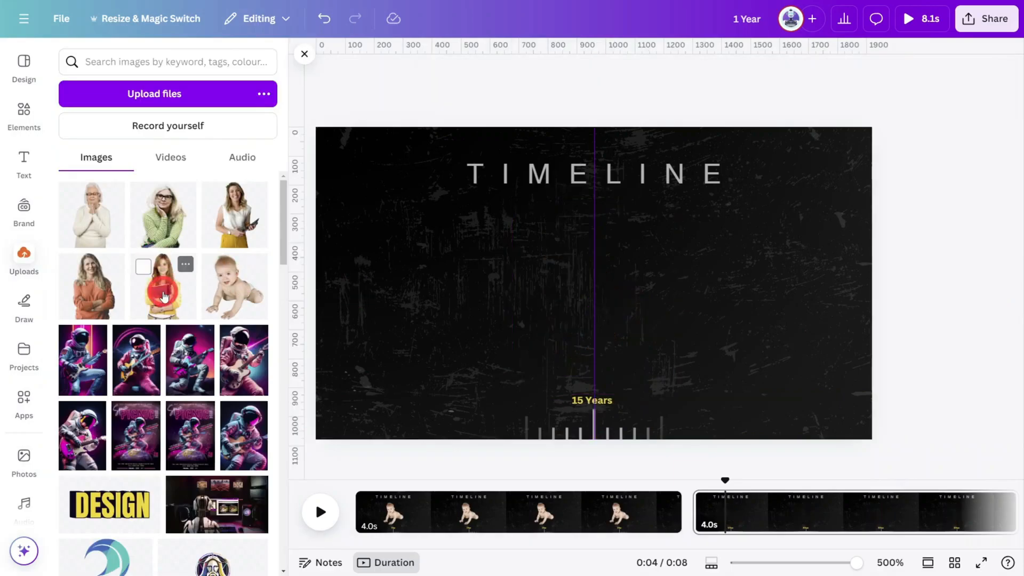
{"action": "left_click", "coordinate": [161, 279]}
{"action": "left_click_drag", "start_coordinate": [688, 190], "coordinate": [681, 194]}
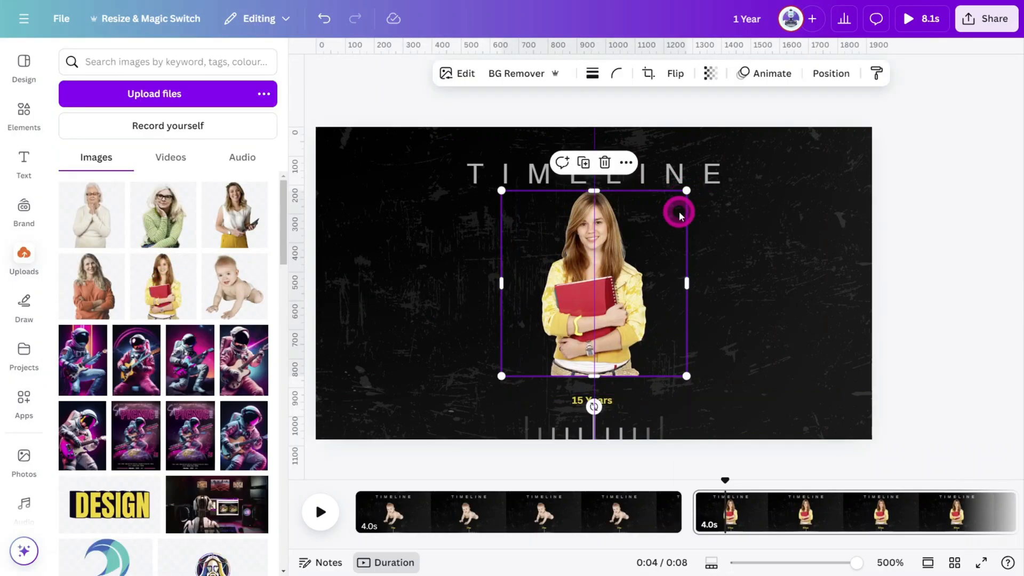
Apply the Succession animation to the woman's photo.
{"action": "left_click", "coordinate": [766, 75]}
{"action": "scroll", "coordinate": [137, 373], "scroll_direction": "down", "scroll_amount": 2}
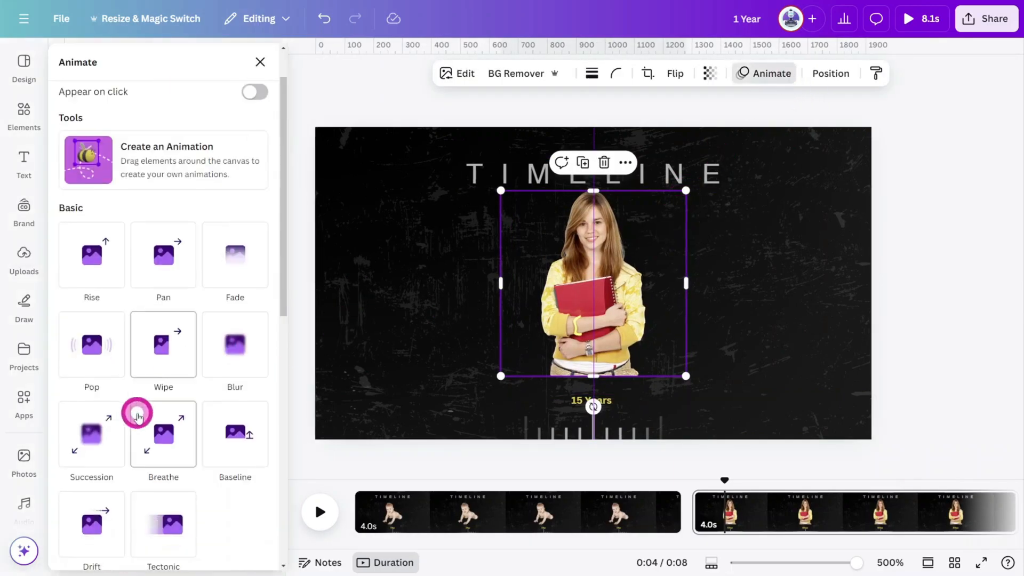
{"action": "left_click", "coordinate": [120, 411]}
{"action": "scroll", "coordinate": [119, 411], "scroll_direction": "down", "scroll_amount": 2}
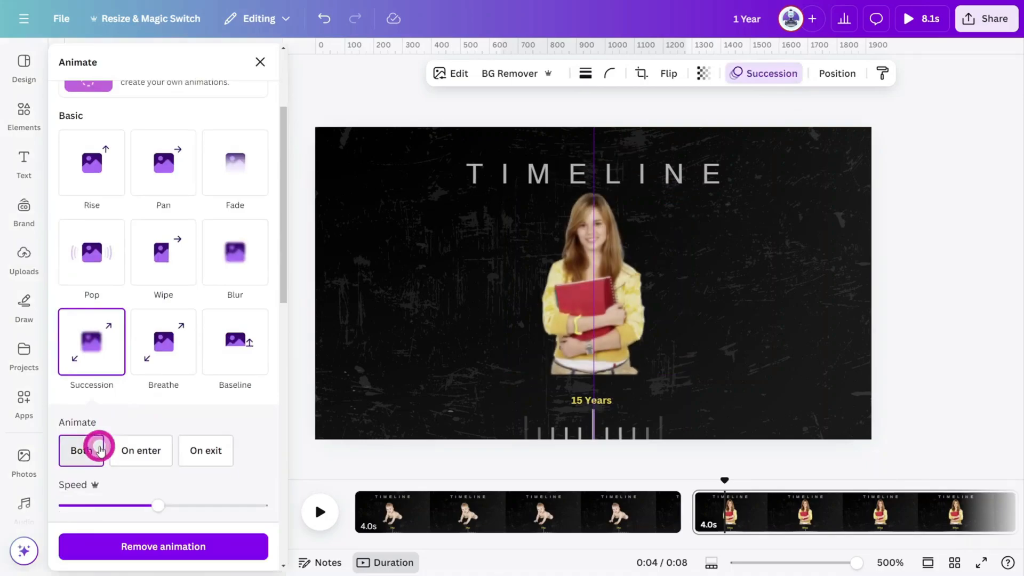
Add a Match & Move transition between the first two pages with a duration of 2 seconds.
{"action": "left_click", "coordinate": [703, 529]}
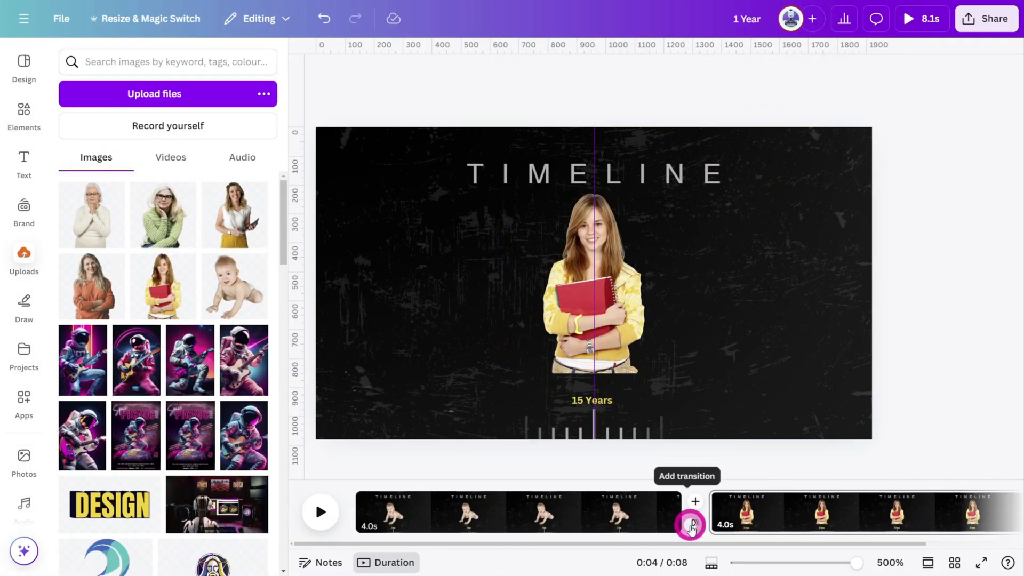
{"action": "left_click", "coordinate": [691, 528]}
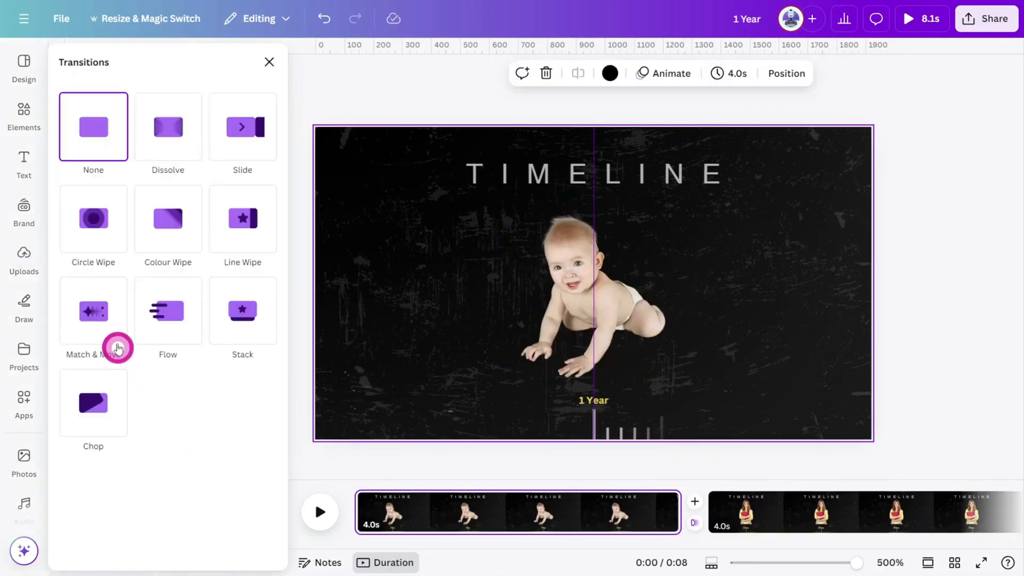
{"action": "left_click", "coordinate": [108, 312]}
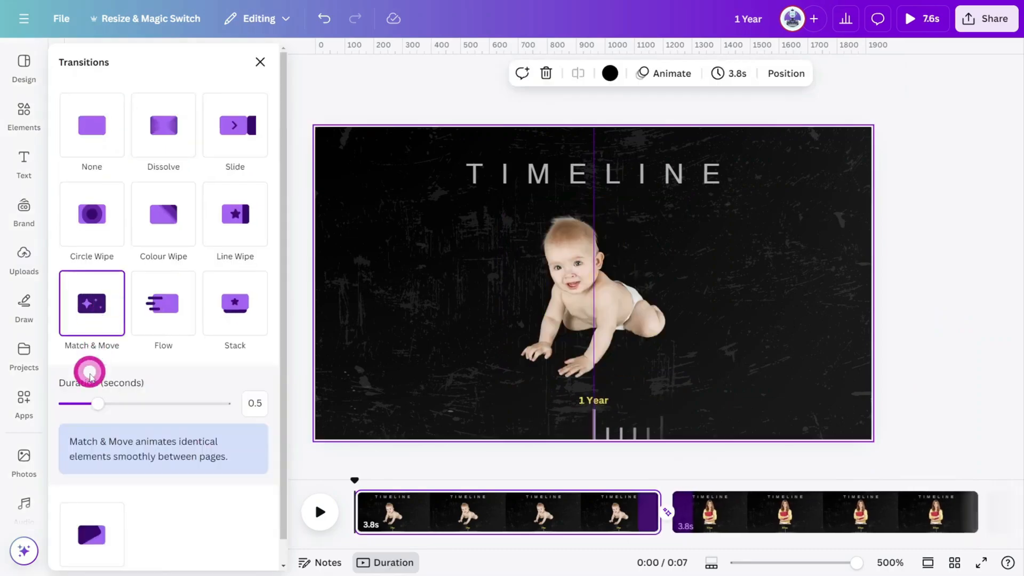
{"action": "left_click_drag", "start_coordinate": [159, 404], "coordinate": [226, 404]}
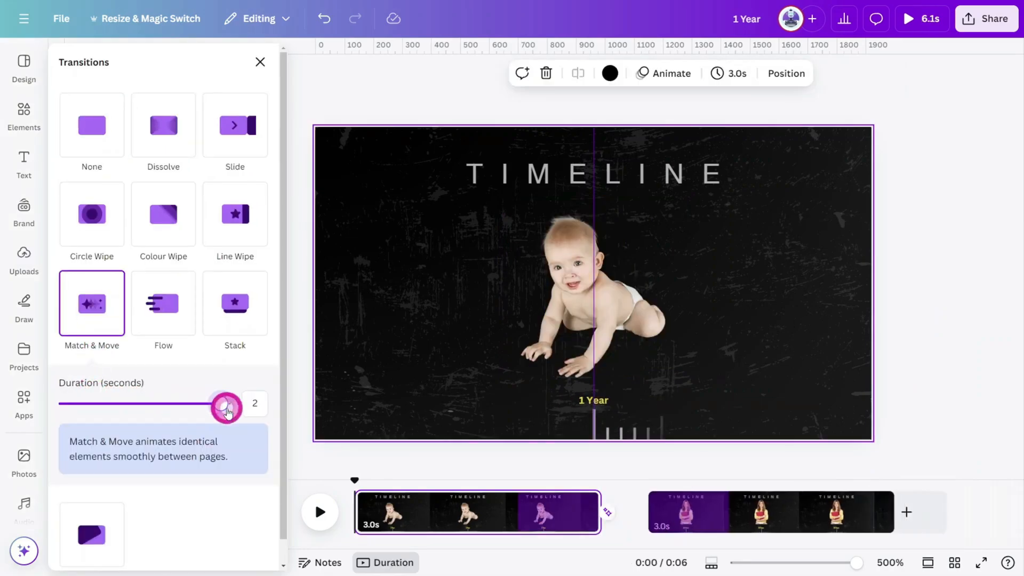
Play a full-screen preview of the first two pages.
{"action": "left_click", "coordinate": [930, 167]}
{"action": "left_click", "coordinate": [915, 27]}
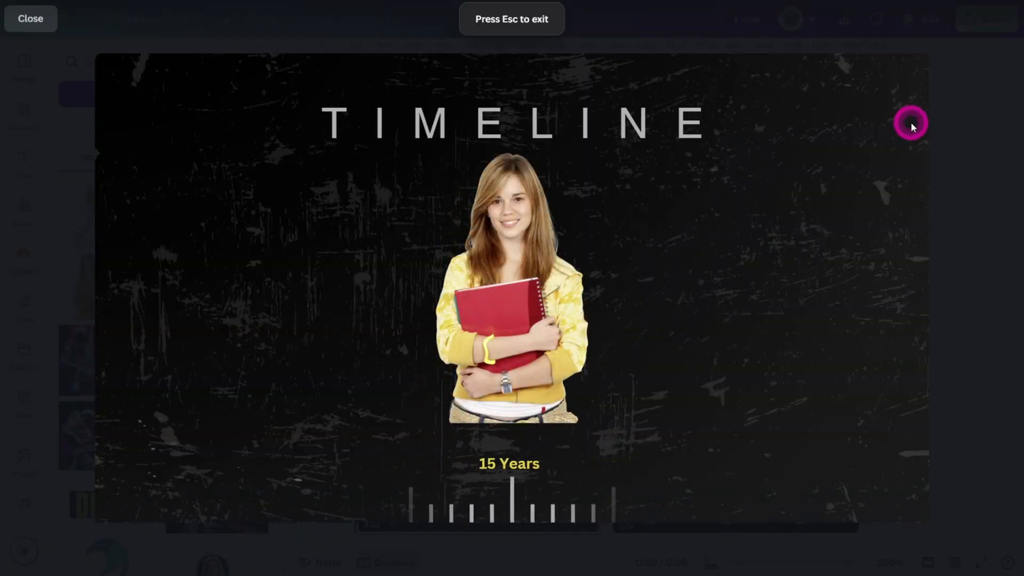
{"action": "left_click", "coordinate": [954, 206]}
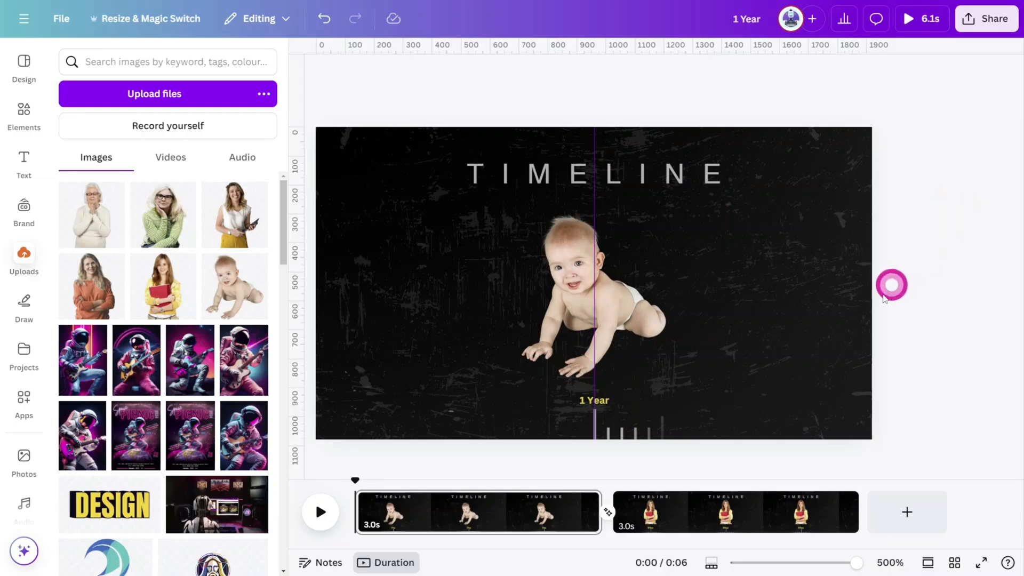
Show timing for the page photos and trim the baby's and the book-holding woman's photo bars to cover only part of each page.
{"action": "left_click", "coordinate": [500, 531]}
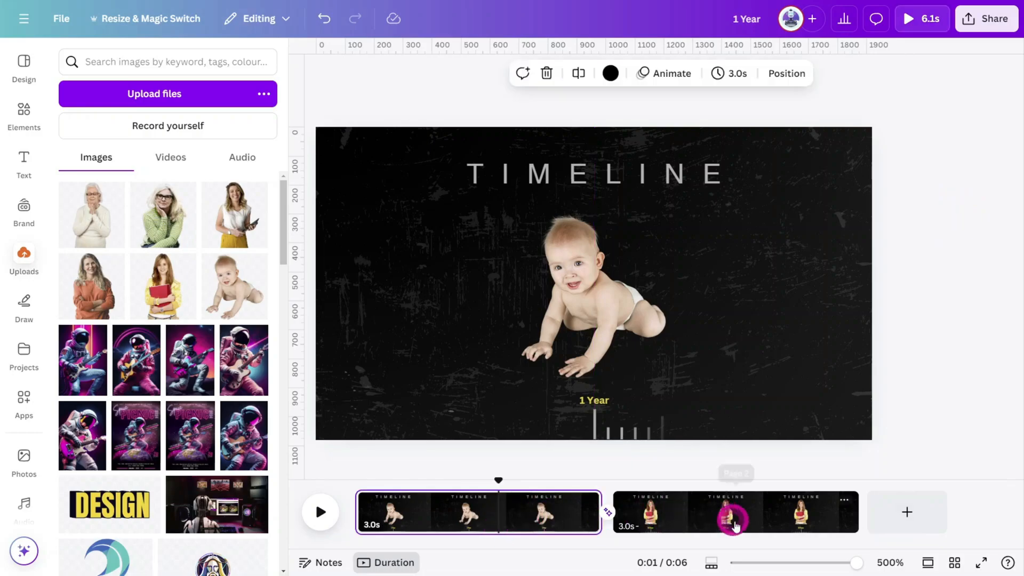
{"action": "left_click_drag", "start_coordinate": [734, 563], "coordinate": [872, 562]}
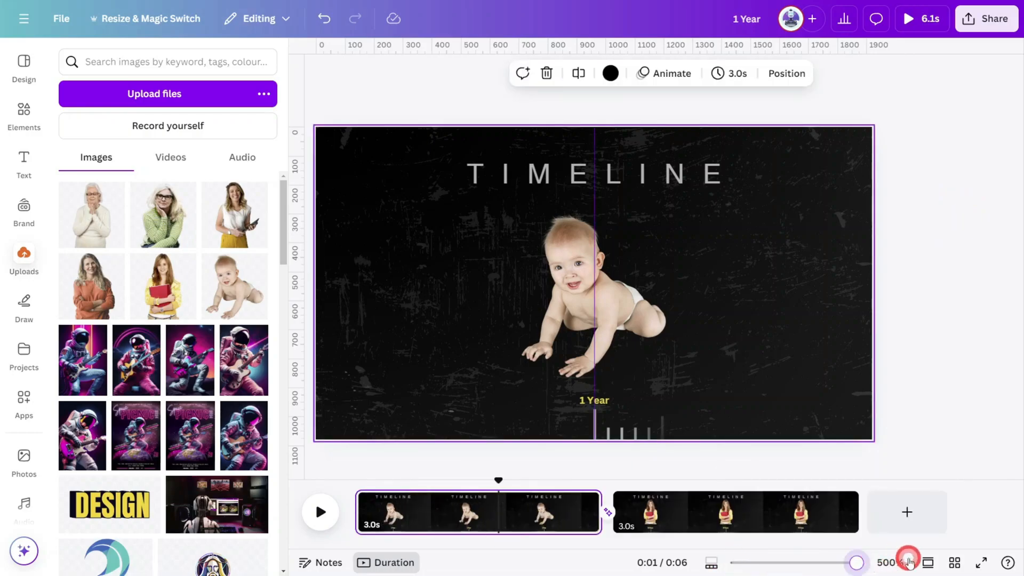
{"action": "left_click", "coordinate": [558, 304]}
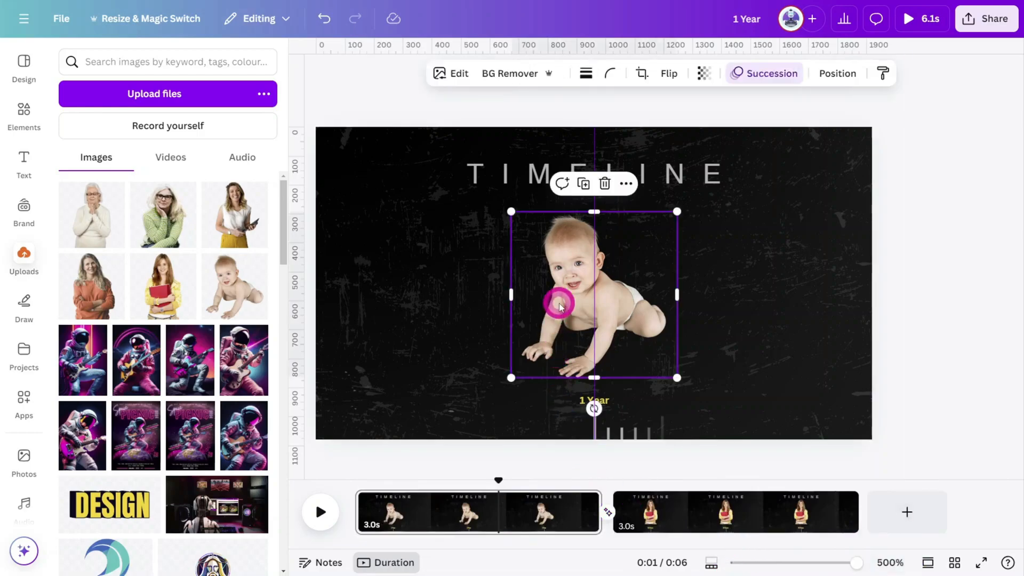
{"action": "right_click", "coordinate": [559, 305]}
{"action": "mouse_move", "coordinate": [560, 305]}
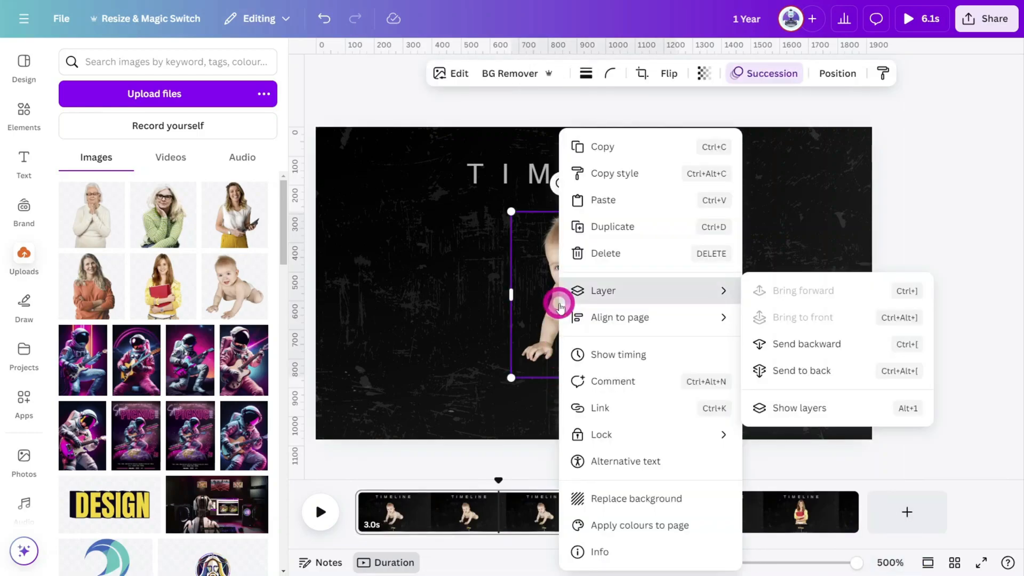
{"action": "left_click", "coordinate": [597, 359]}
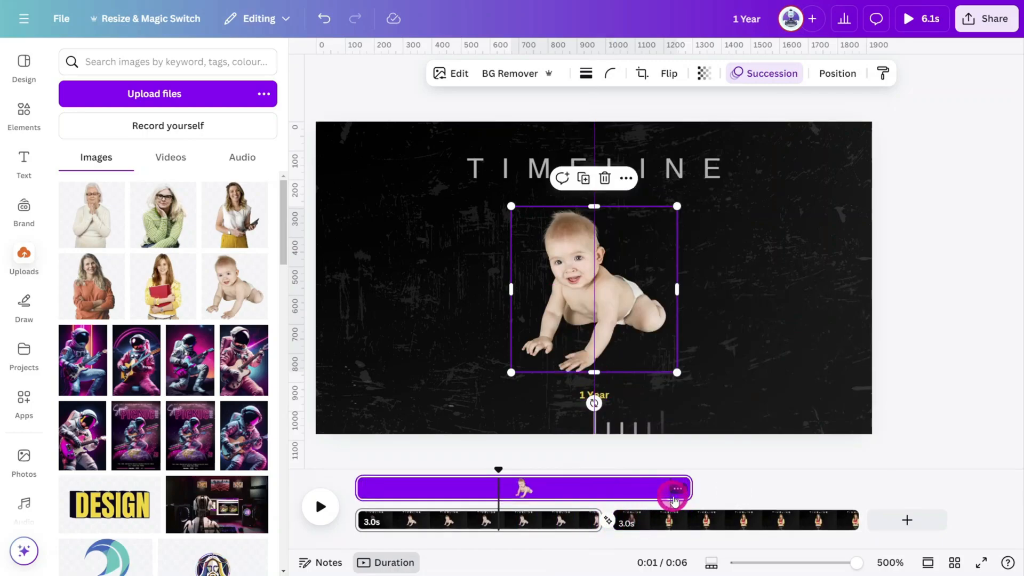
{"action": "mouse_move", "coordinate": [689, 489]}
{"action": "left_mouse_down"}
{"action": "mouse_move", "coordinate": [541, 505]}
{"action": "mouse_move", "coordinate": [598, 477]}
{"action": "mouse_move", "coordinate": [683, 490]}
{"action": "left_mouse_up"}
{"action": "left_click", "coordinate": [660, 518]}
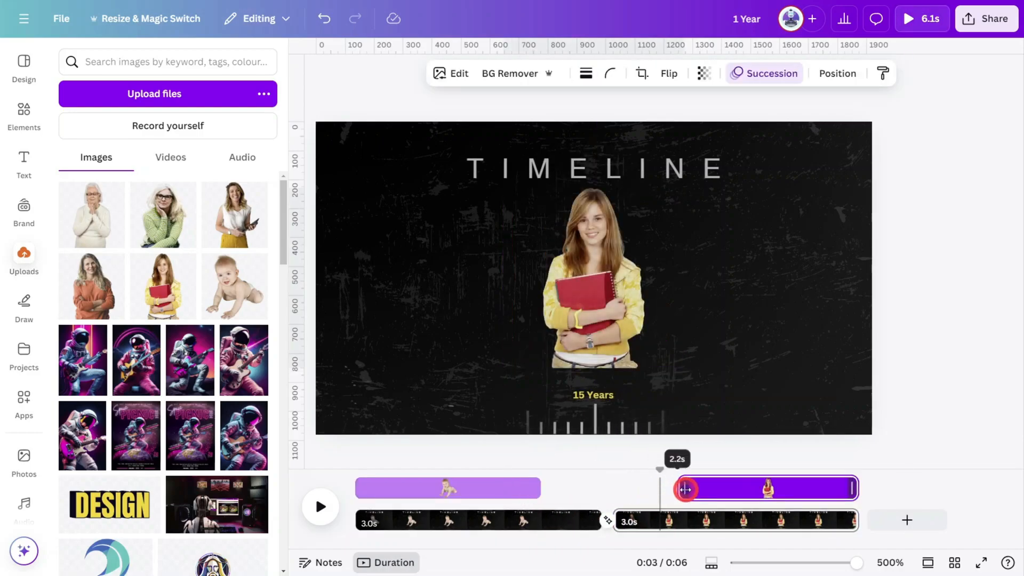
{"action": "left_click", "coordinate": [989, 341]}
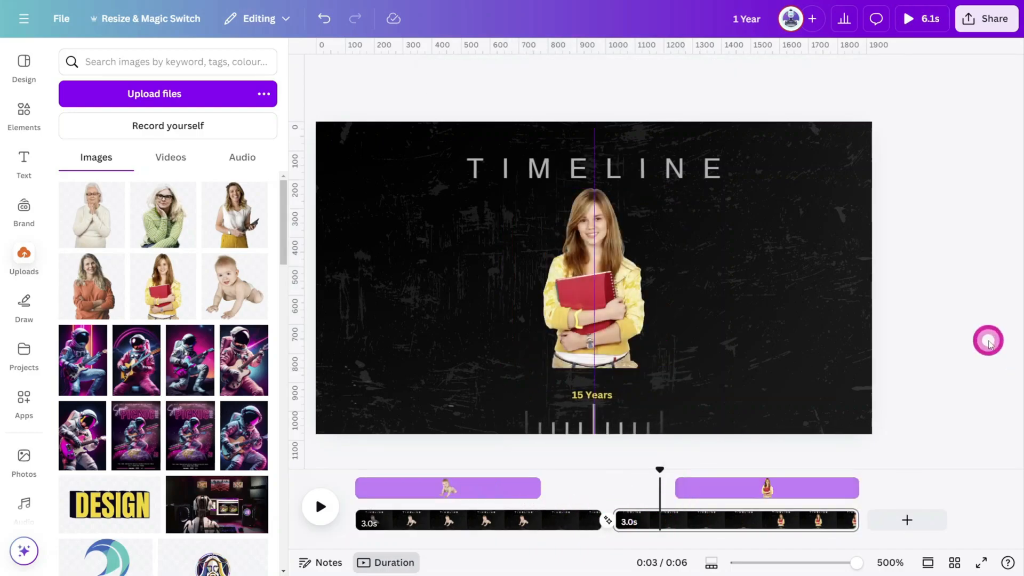
Preview the video in full screen.
{"action": "left_click", "coordinate": [910, 26]}
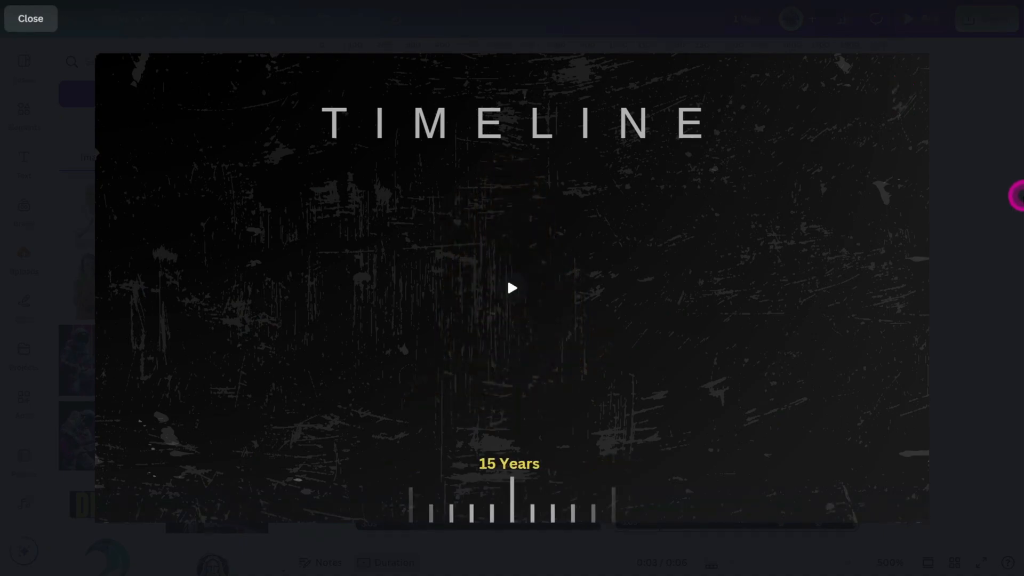
{"action": "key", "text": "Escape"}
Apply Match & Move to the next page transition and trim the 45 Years photo's timing bar.
{"action": "left_click", "coordinate": [802, 516]}
{"action": "left_click", "coordinate": [645, 267]}
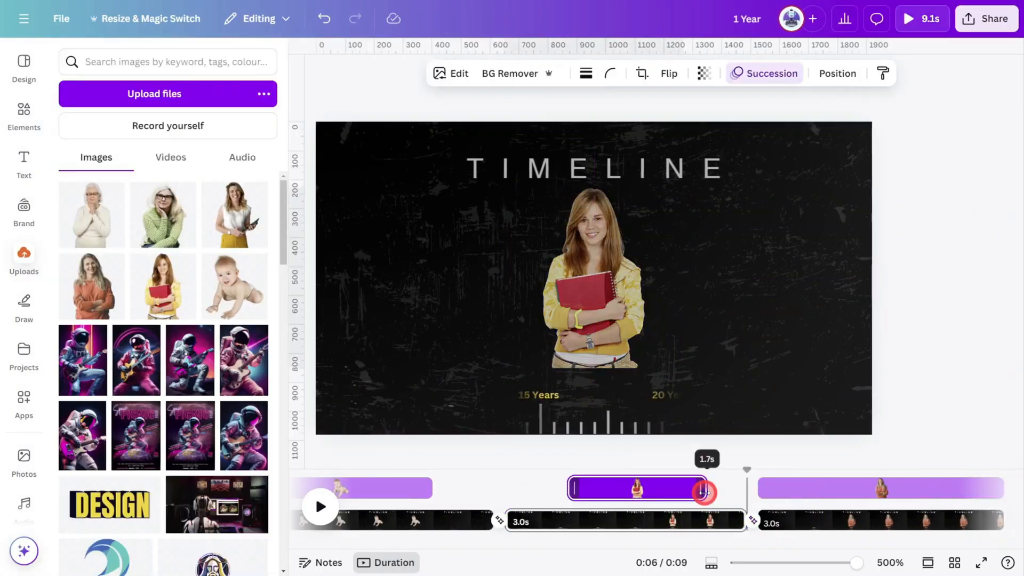
{"action": "left_click", "coordinate": [545, 483]}
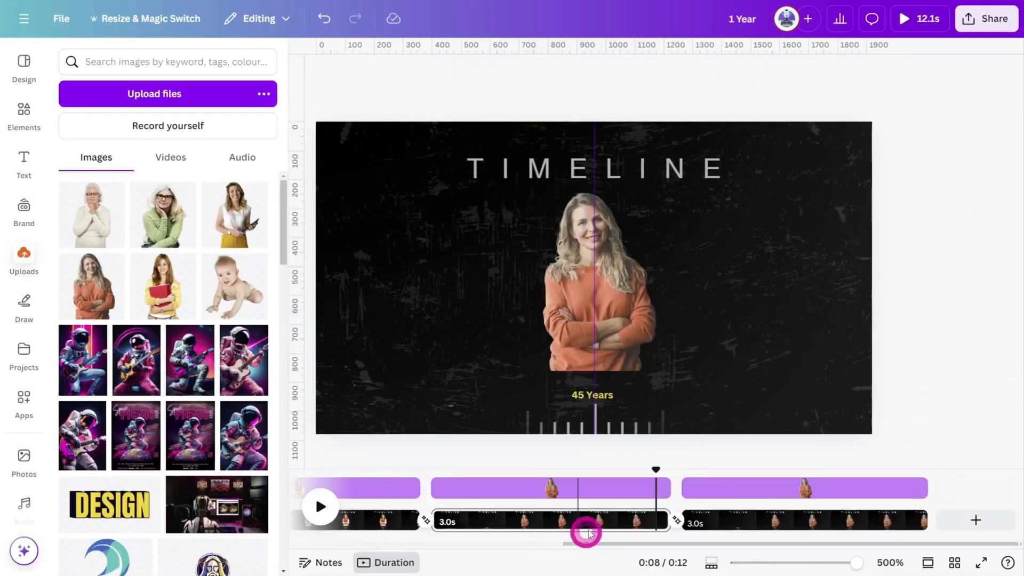
{"action": "left_click", "coordinate": [586, 532]}
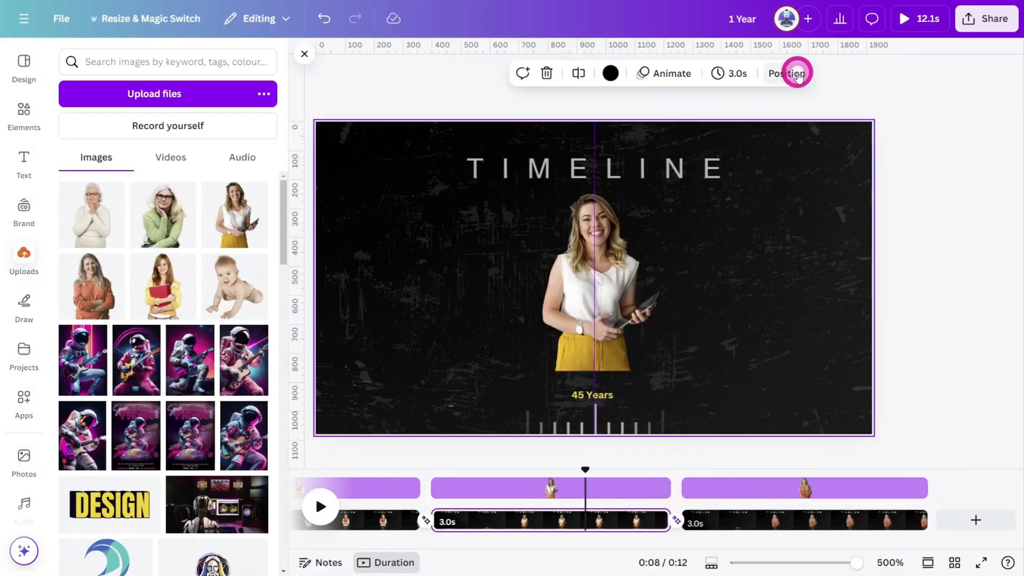
Review the layers and photo timings on the later pages, up to 65 Years, and zoom the timeline out.
{"action": "left_click", "coordinate": [798, 73]}
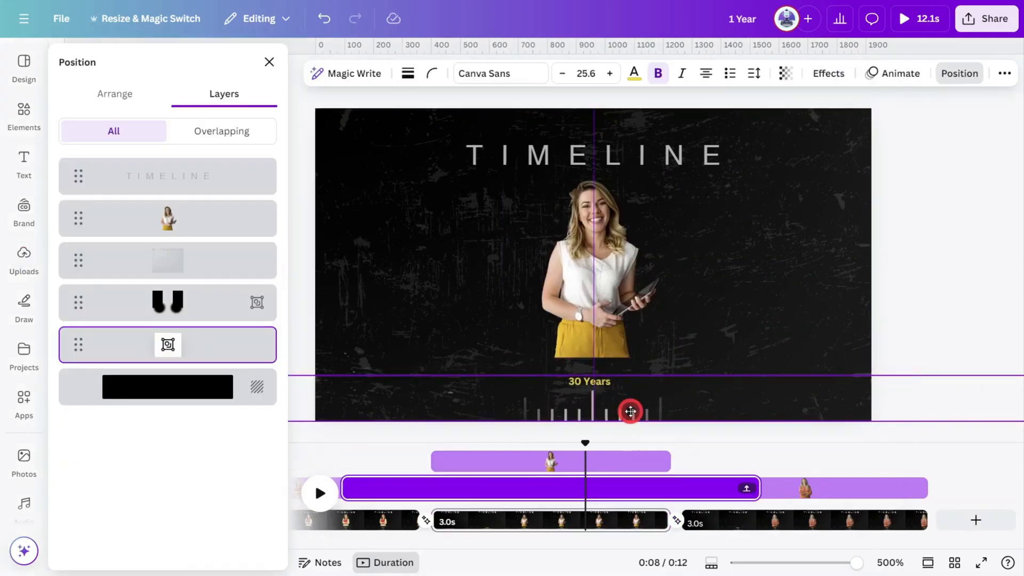
{"action": "left_click", "coordinate": [805, 487]}
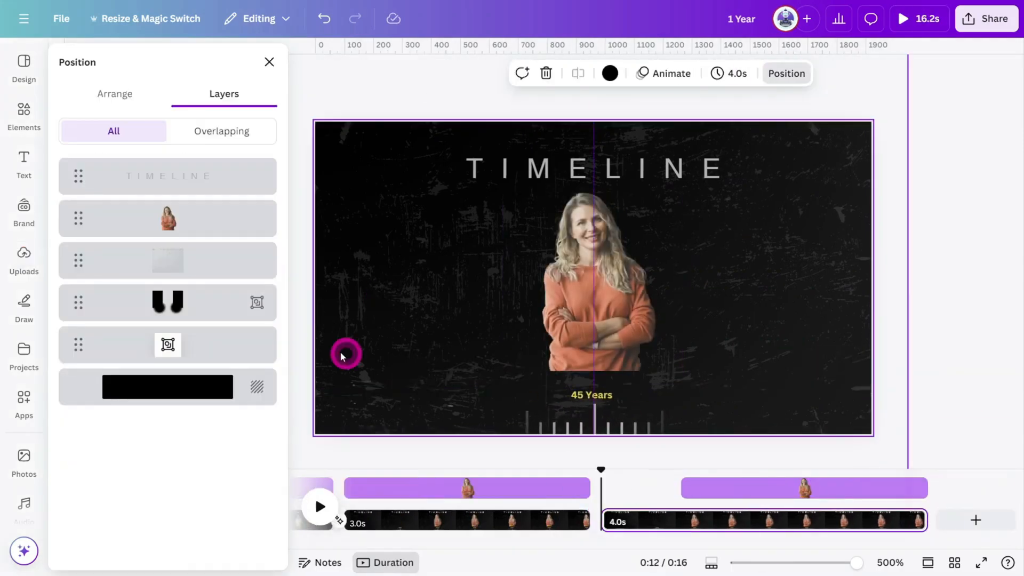
{"action": "left_click", "coordinate": [676, 491]}
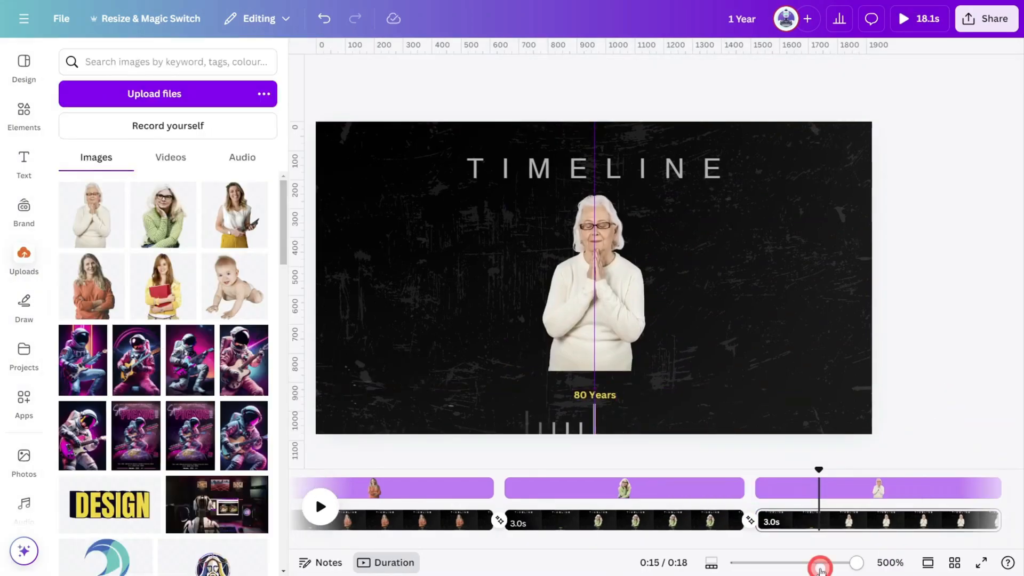
{"action": "left_click_drag", "start_coordinate": [818, 564], "coordinate": [771, 562]}
{"action": "left_click_drag", "start_coordinate": [793, 471], "coordinate": [298, 428]}
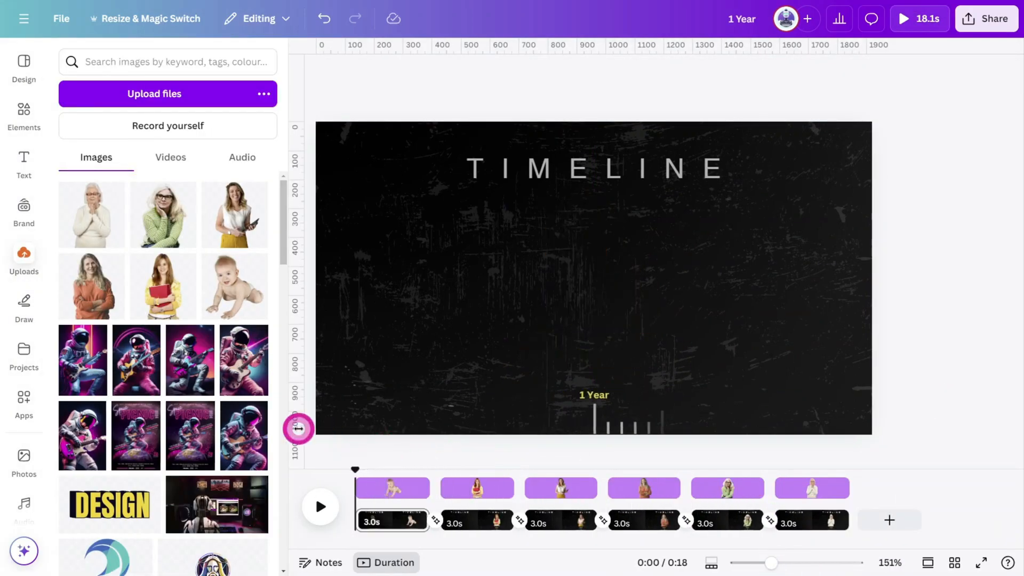
Search the audio library's sound effects for POLAROID CAMERA.
{"action": "scroll", "coordinate": [21, 405], "scroll_direction": "down", "scroll_amount": 2}
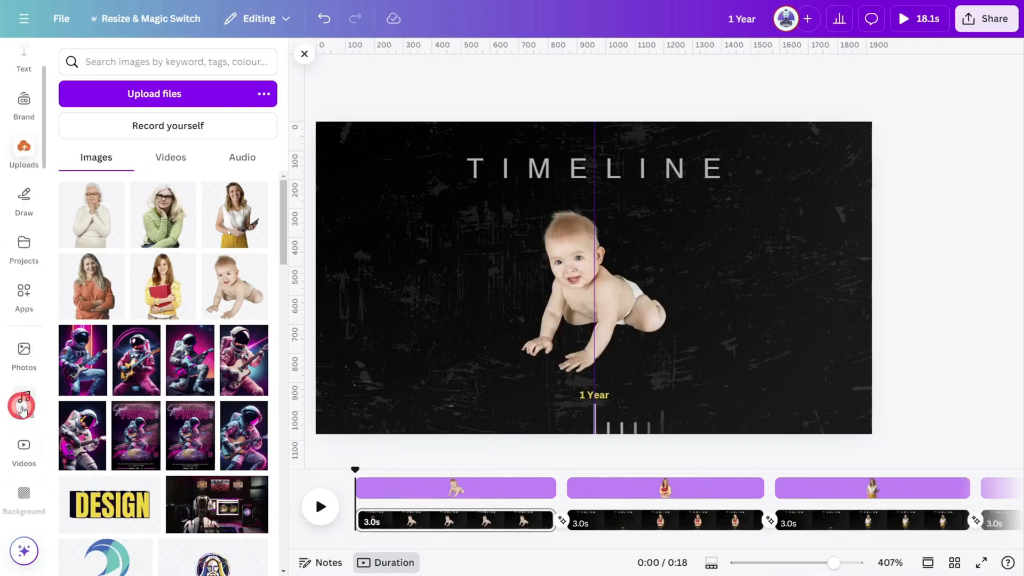
{"action": "left_click", "coordinate": [24, 404]}
{"action": "left_click", "coordinate": [260, 64]}
{"action": "left_click", "coordinate": [113, 162]}
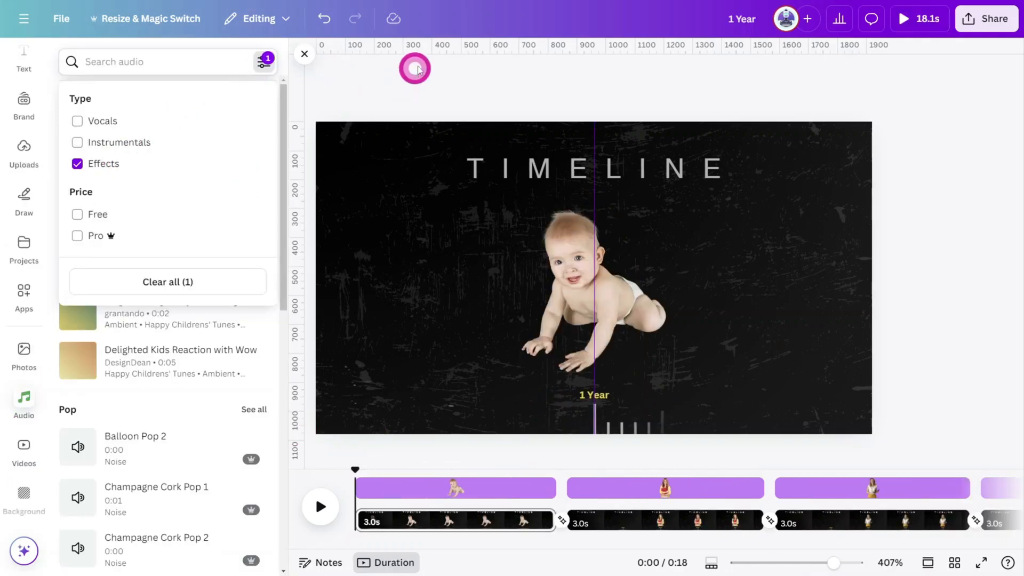
{"action": "left_click", "coordinate": [413, 64]}
{"action": "type", "text": "POLAROID CAMERA"}
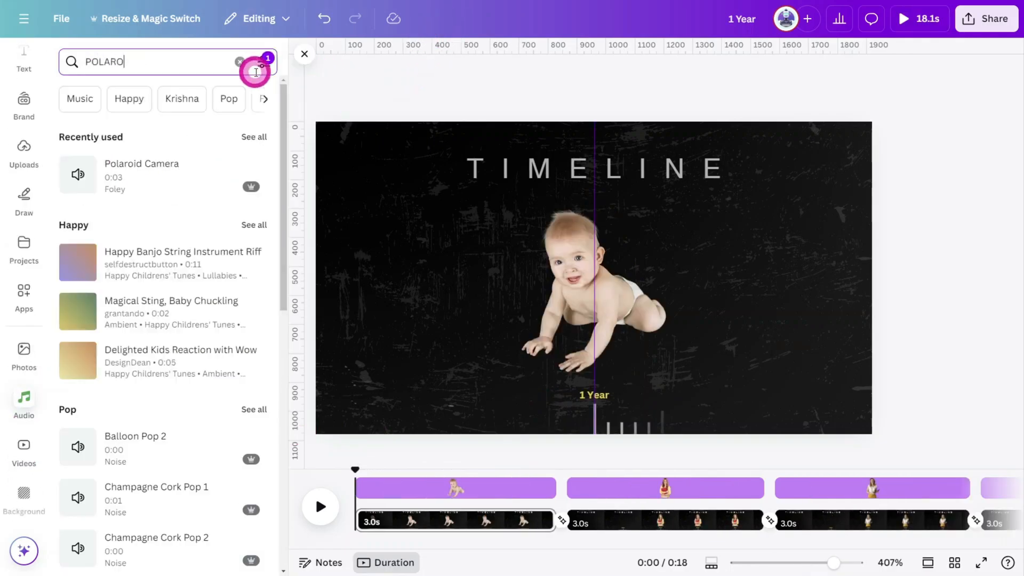
{"action": "key", "text": "Return"}
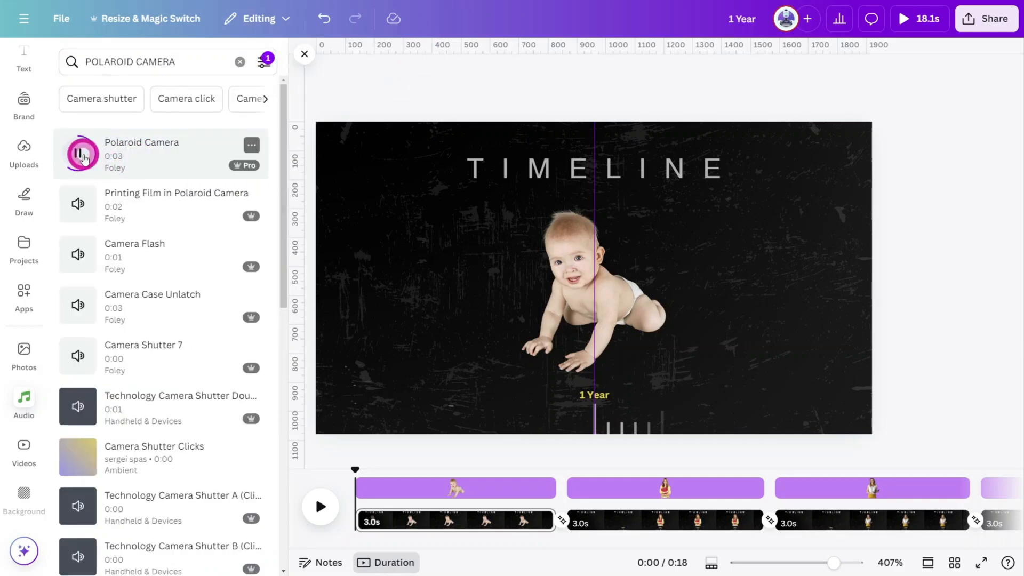
Add the Polaroid Camera sound to the timeline at the first page change and set its volume to 10.
{"action": "left_click_drag", "start_coordinate": [128, 168], "coordinate": [539, 518]}
{"action": "left_click_drag", "start_coordinate": [456, 438], "coordinate": [529, 483]}
{"action": "left_click_drag", "start_coordinate": [544, 520], "coordinate": [578, 520]}
{"action": "left_click", "coordinate": [690, 74]}
{"action": "left_click", "coordinate": [784, 151]}
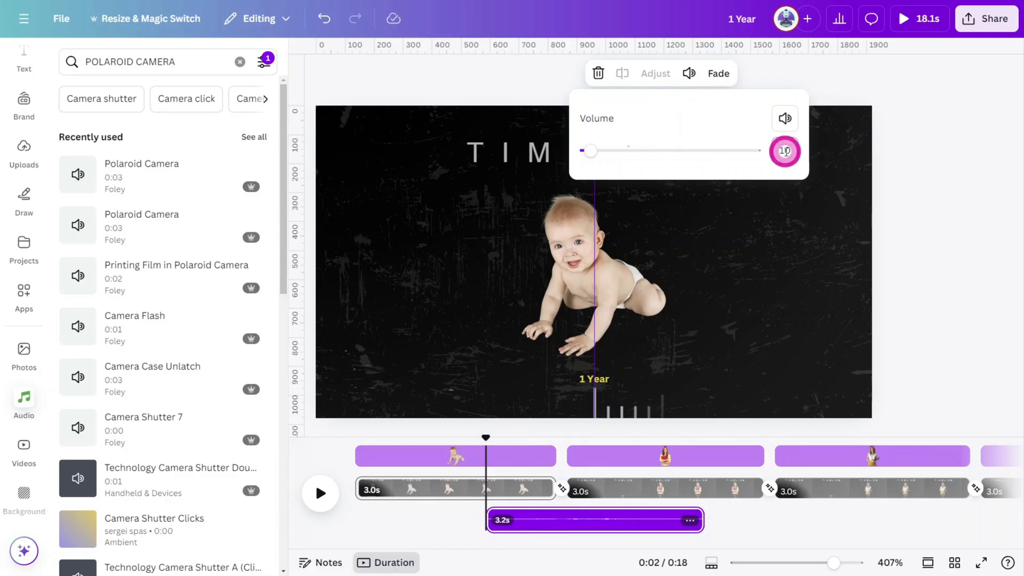
Play back the start of the video to check the camera sound.
{"action": "left_click_drag", "start_coordinate": [488, 437], "coordinate": [480, 440]}
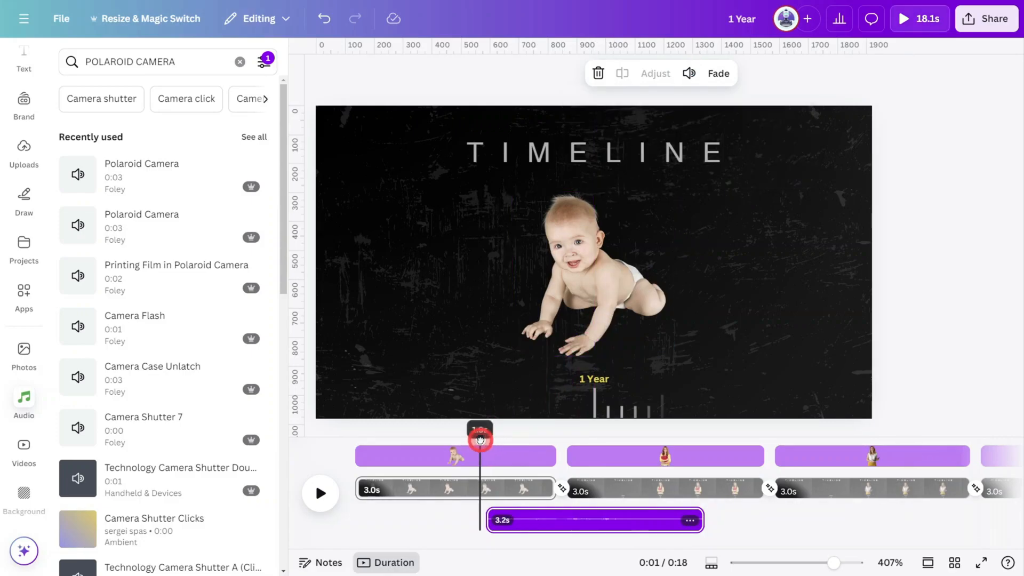
{"action": "left_click", "coordinate": [320, 492]}
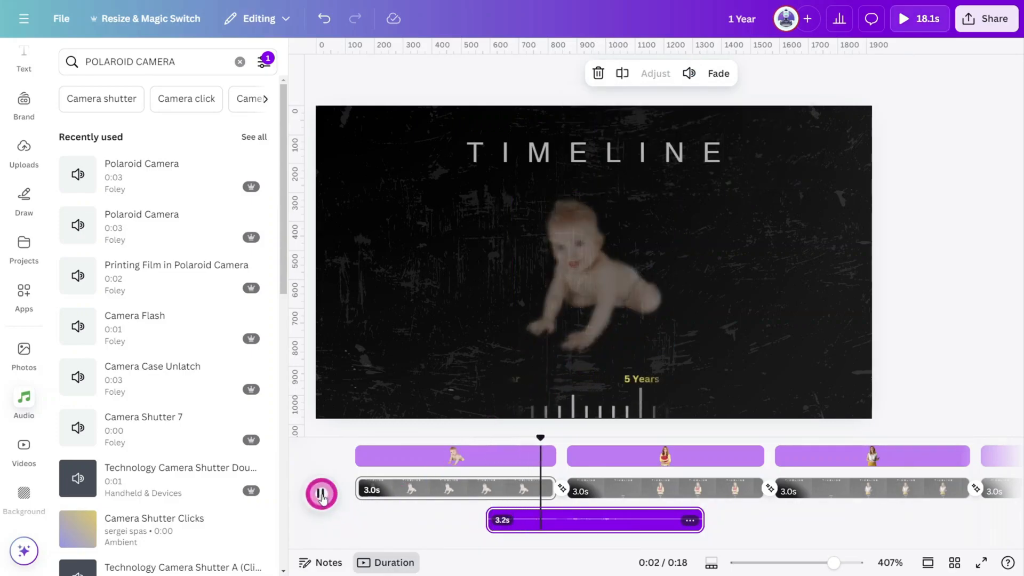
{"action": "left_click", "coordinate": [571, 549]}
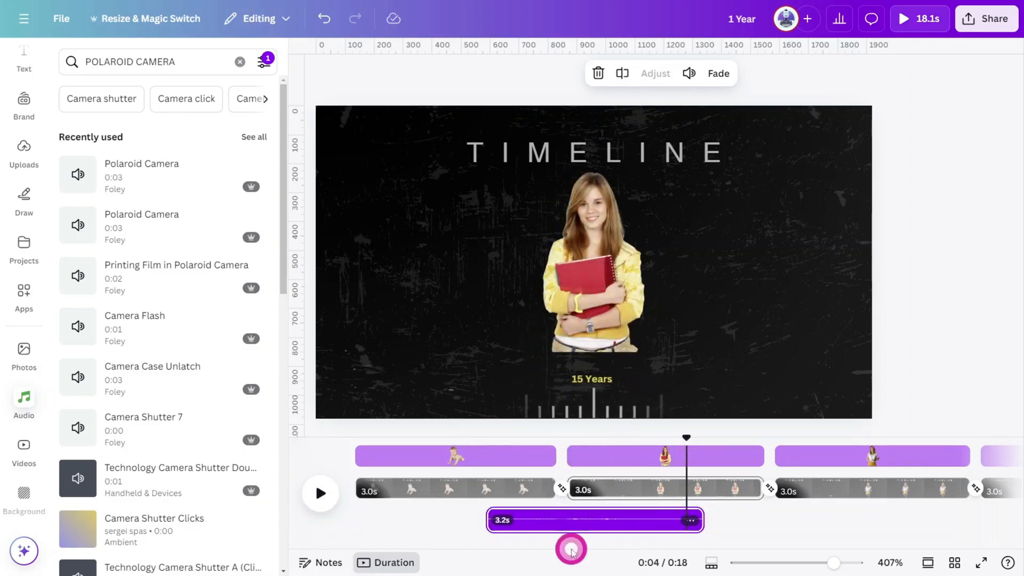
Paste copies of the camera sound at each of the following page transitions.
{"action": "left_click_drag", "start_coordinate": [688, 438], "coordinate": [705, 447]}
{"action": "key", "text": "ctrl+v"}
{"action": "key", "text": "space"}
{"action": "key", "text": "space"}
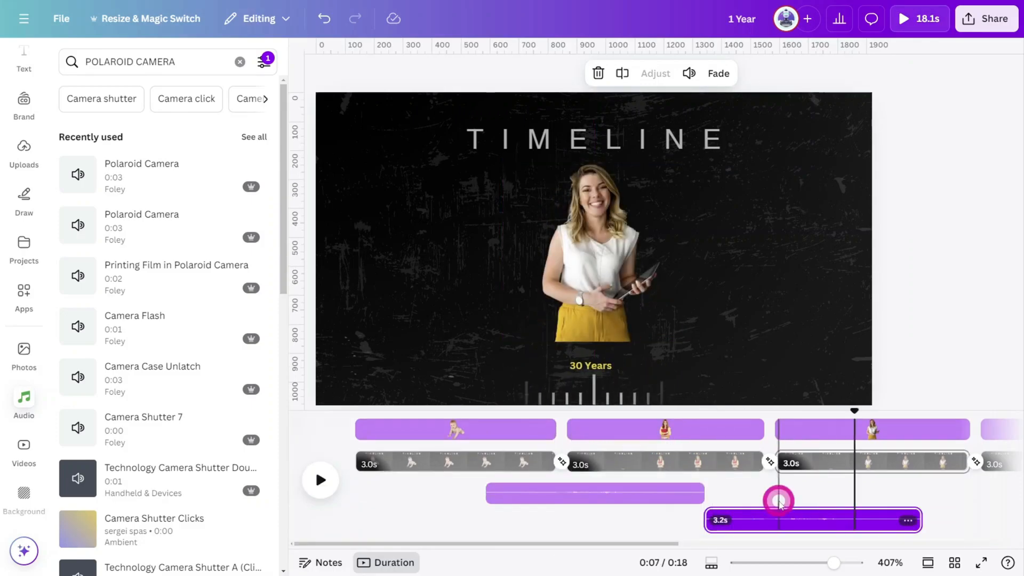
{"action": "scroll", "coordinate": [779, 504], "scroll_direction": "right", "scroll_amount": 8}
{"action": "left_click_drag", "start_coordinate": [418, 413], "coordinate": [918, 414]}
{"action": "key", "text": "ctrl+v"}
{"action": "key", "text": "ctrl+v"}
{"action": "key", "text": "ctrl+v"}
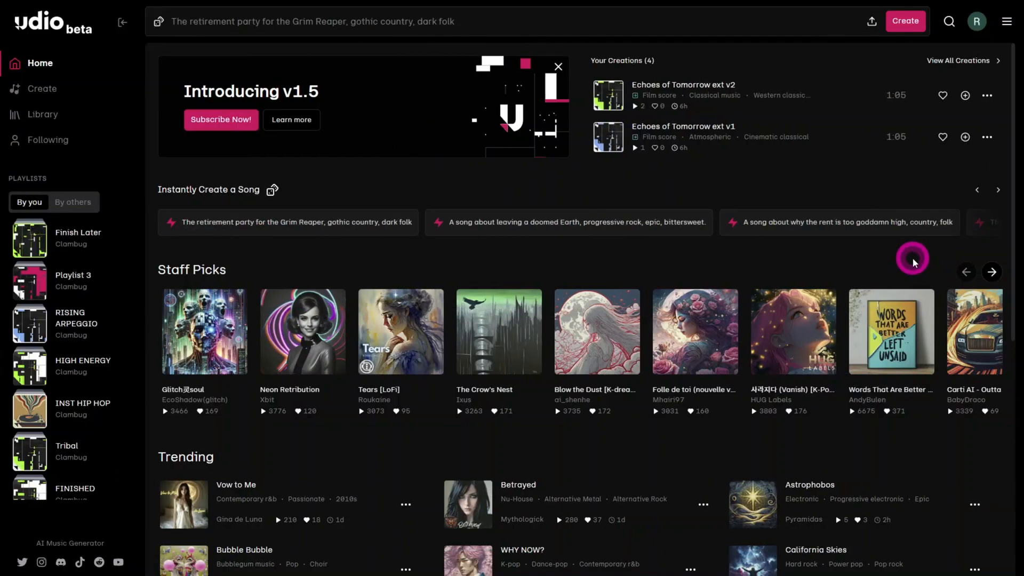
Switch to Udio and create a 30-second instrumental from the prompt 'sentimental, time-lapse, piano, arpeggio, film score'.
{"action": "left_click", "coordinate": [389, 19]}
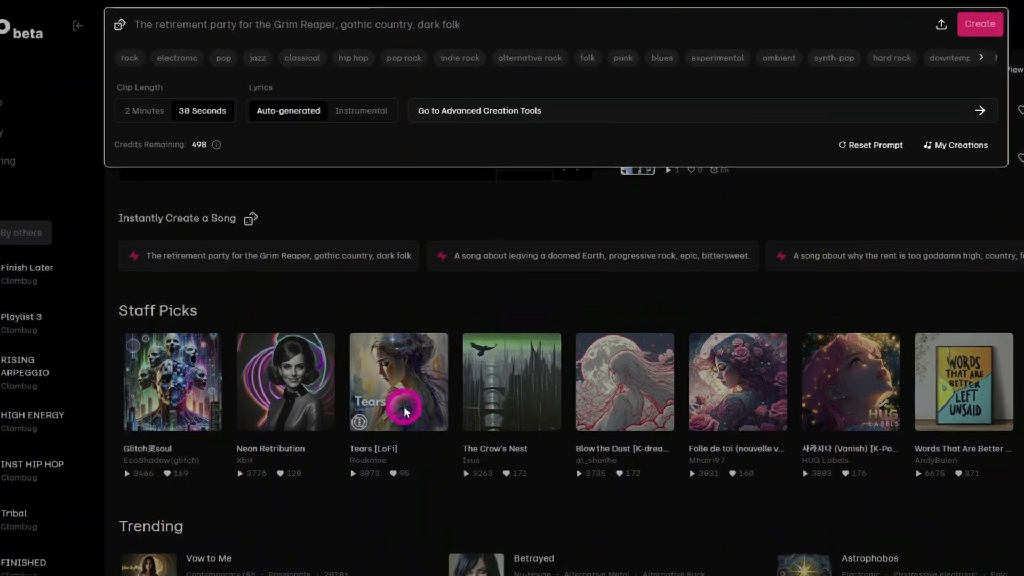
{"action": "type", "text": "sentimental, time-lapse, piano, arpeggio, film score"}
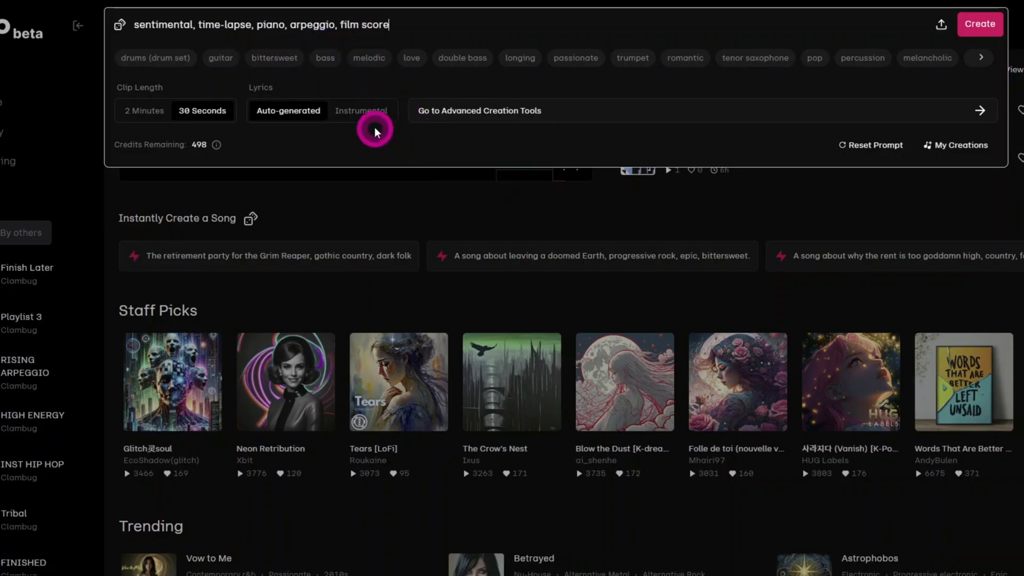
{"action": "left_click", "coordinate": [367, 110]}
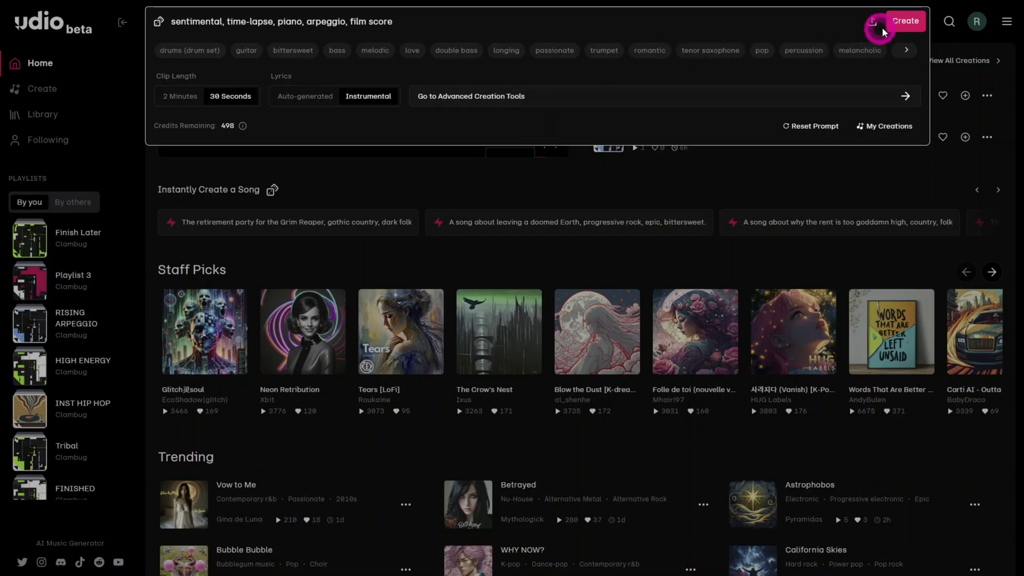
{"action": "left_click", "coordinate": [912, 24]}
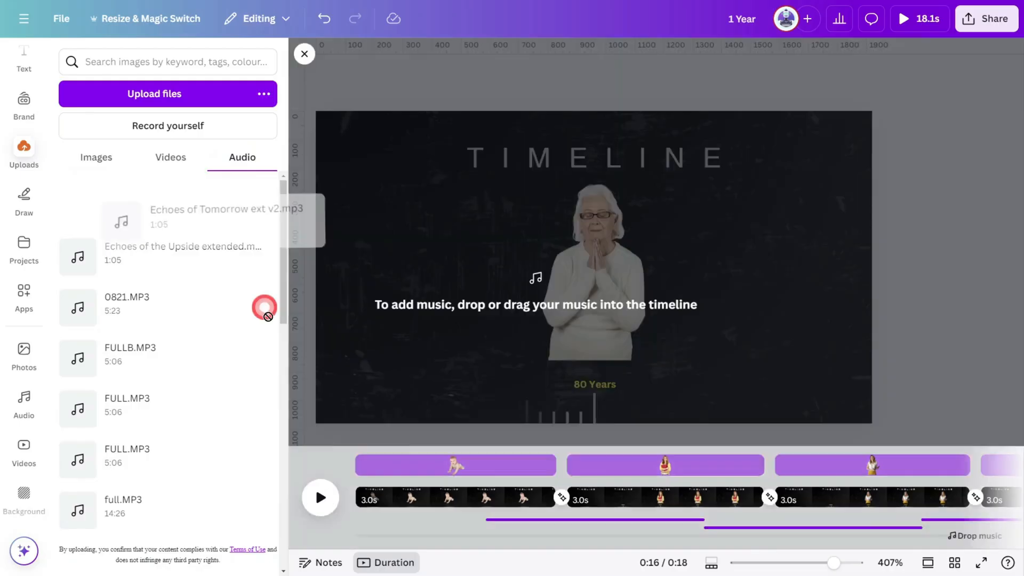
Add the uploaded music track to the timeline and play the video preview.
{"action": "left_click_drag", "start_coordinate": [265, 304], "coordinate": [530, 516]}
{"action": "left_click", "coordinate": [952, 302]}
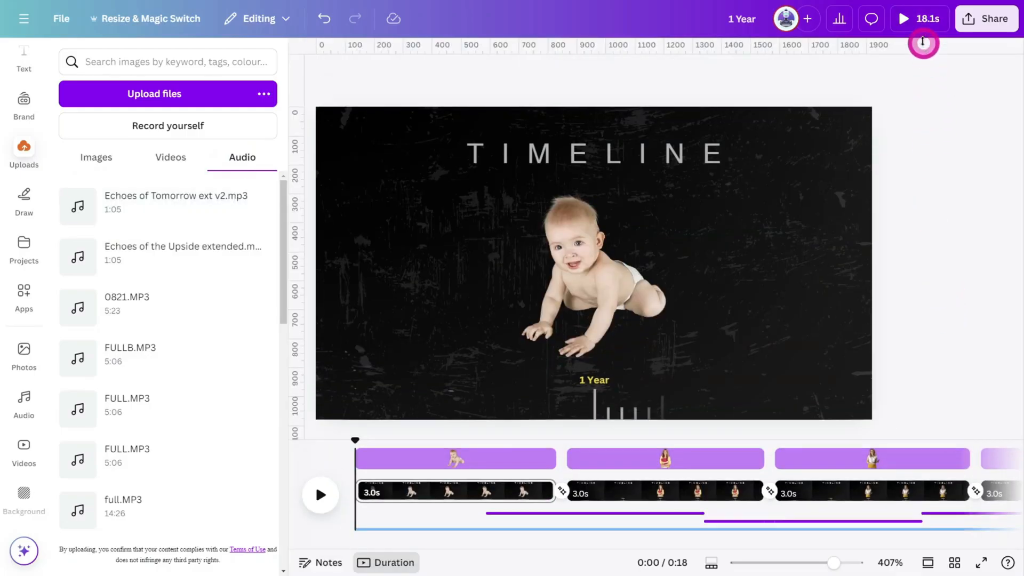
{"action": "left_click", "coordinate": [914, 24]}
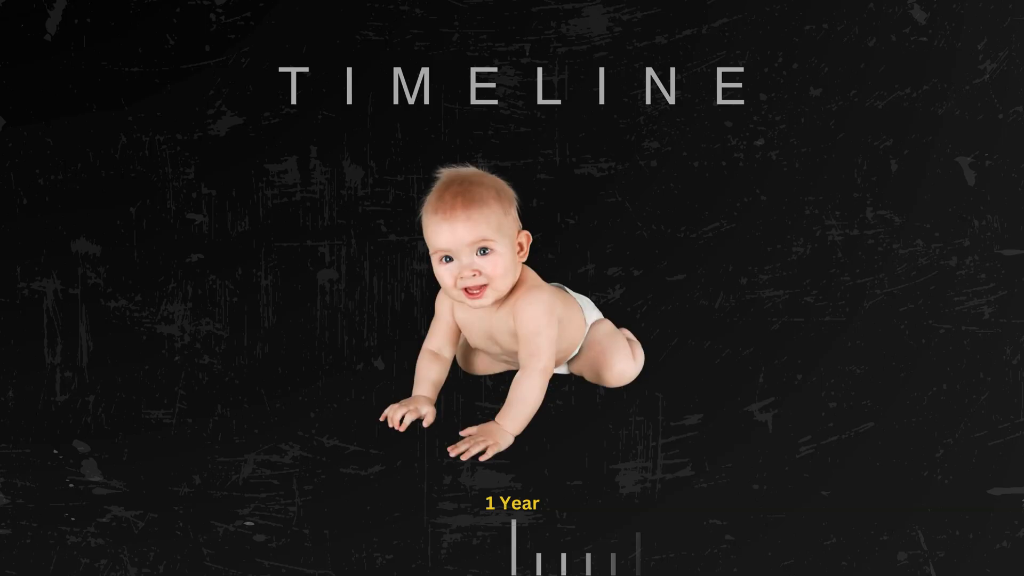